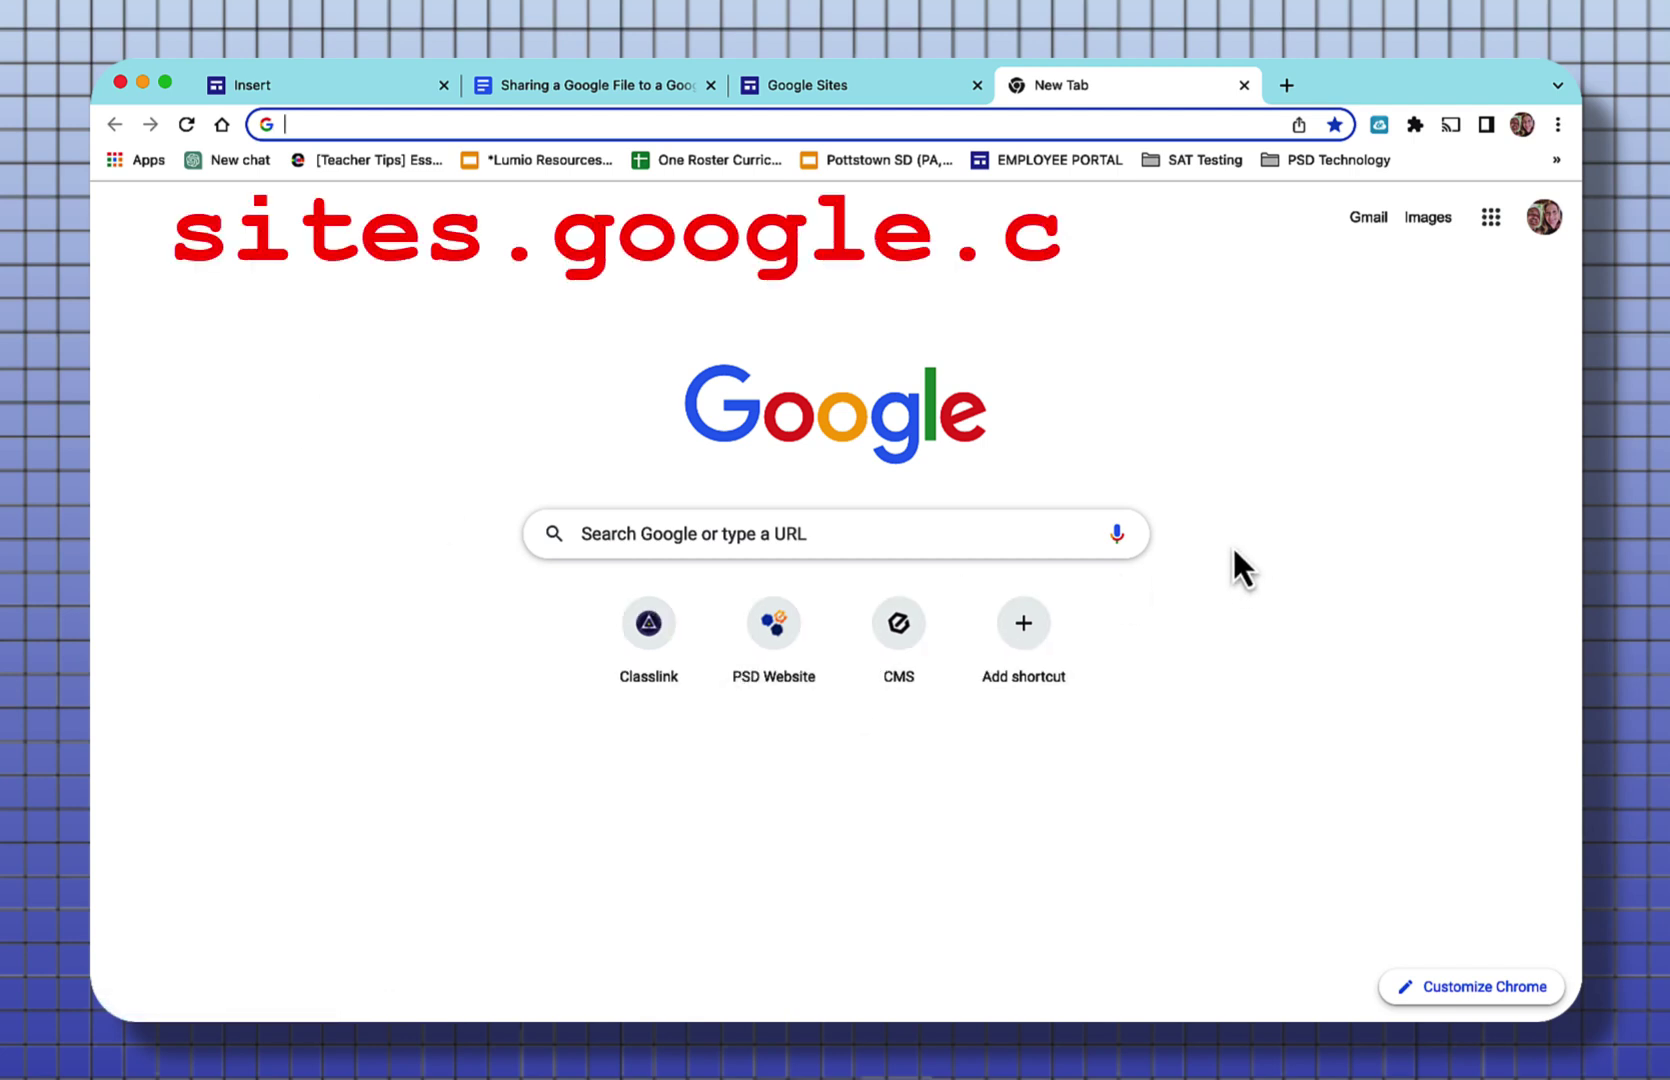
Step: Go to Google Sites from the Google apps grid and open the Insert site in the editor
left_click(1488, 232)
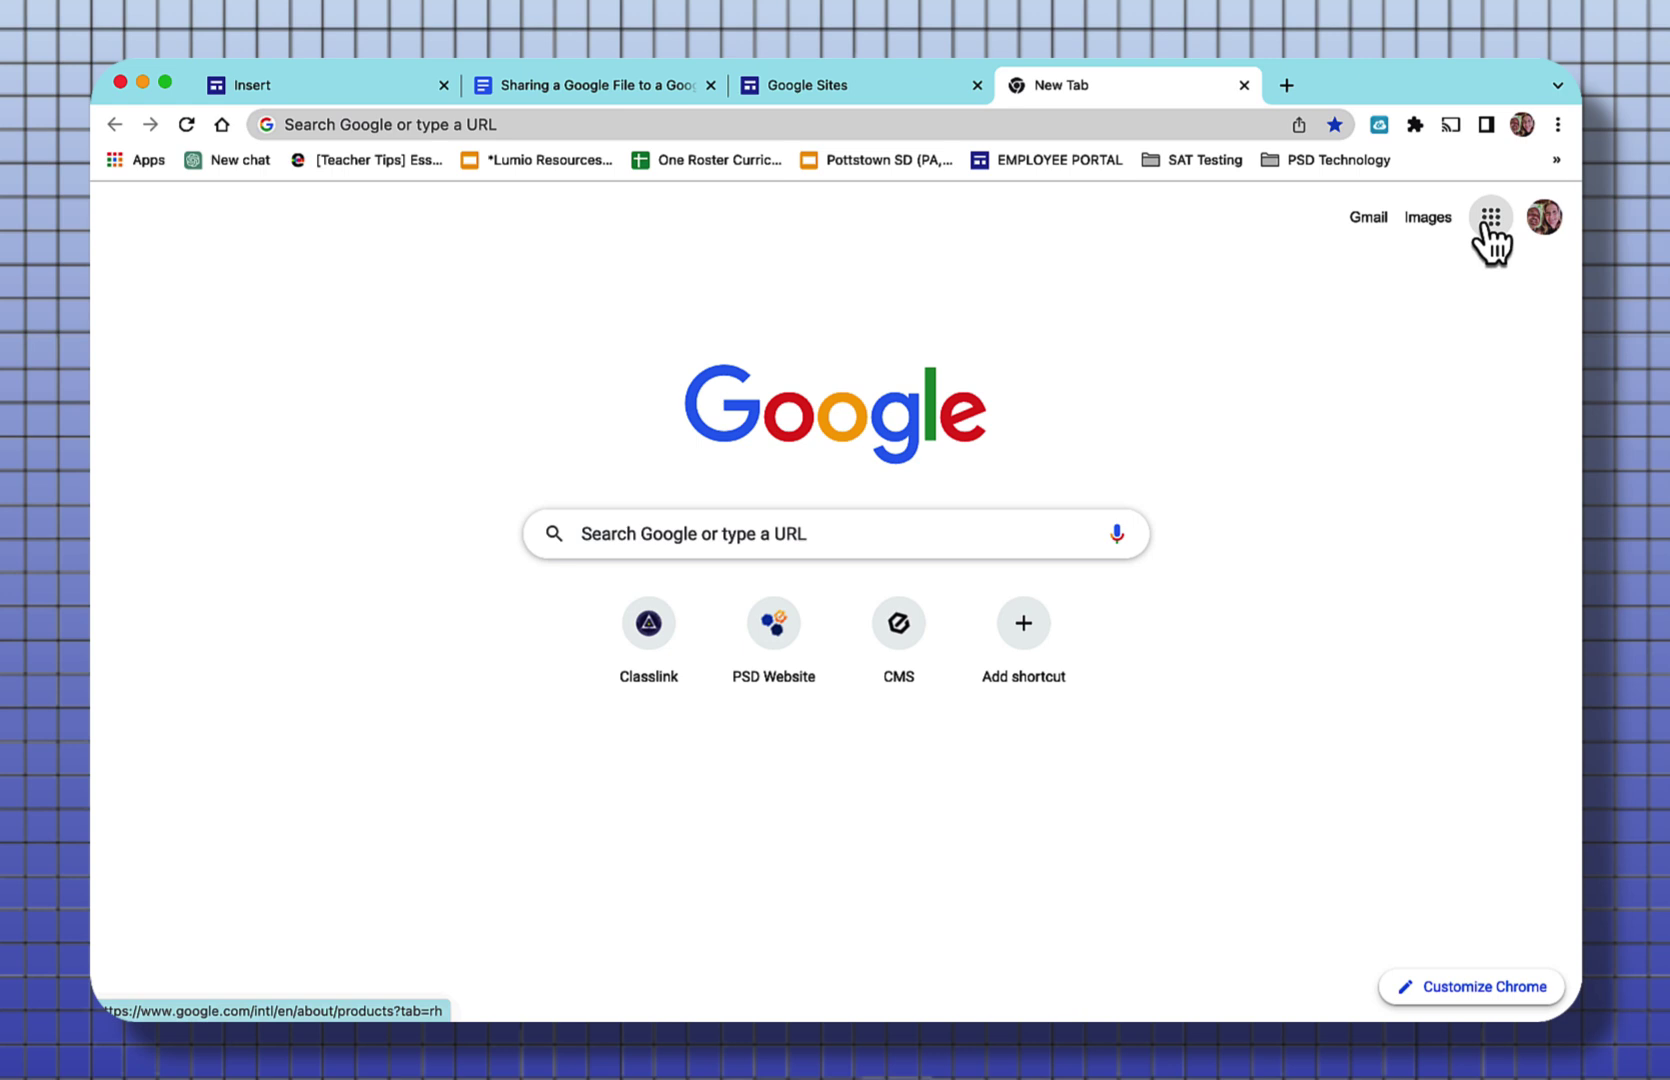
scroll(1400, 580, "down", 2)
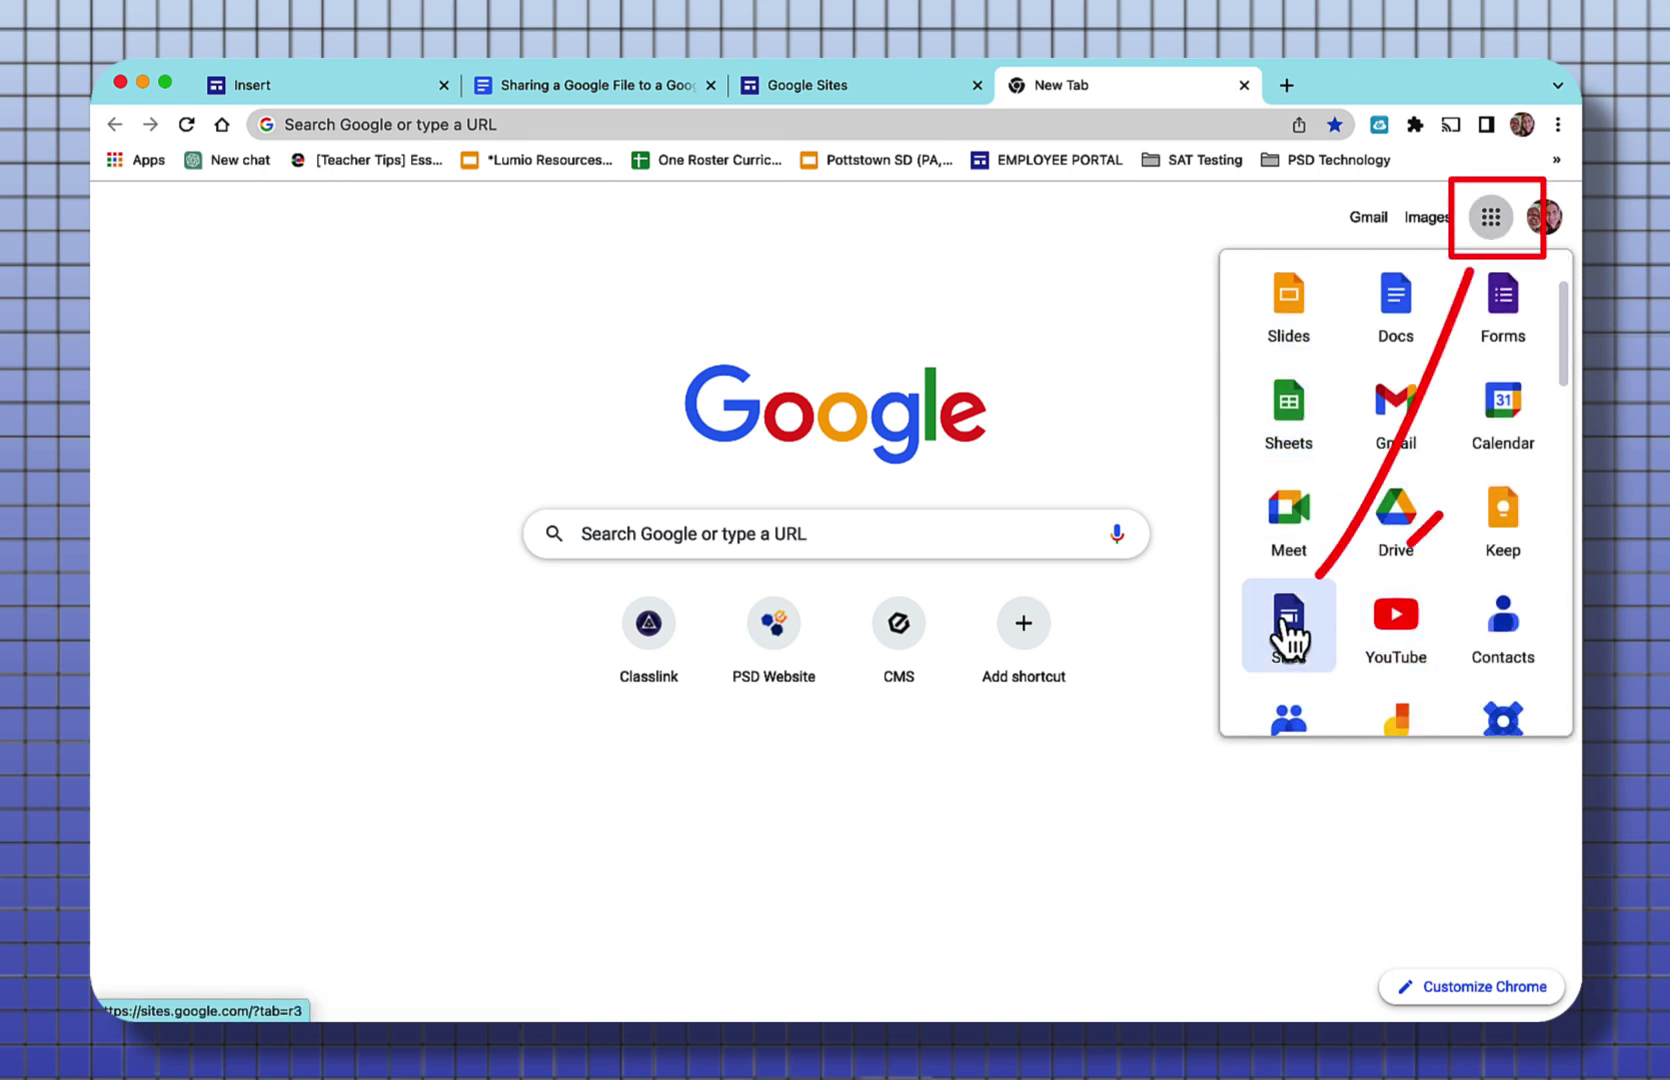
left_click(1288, 628)
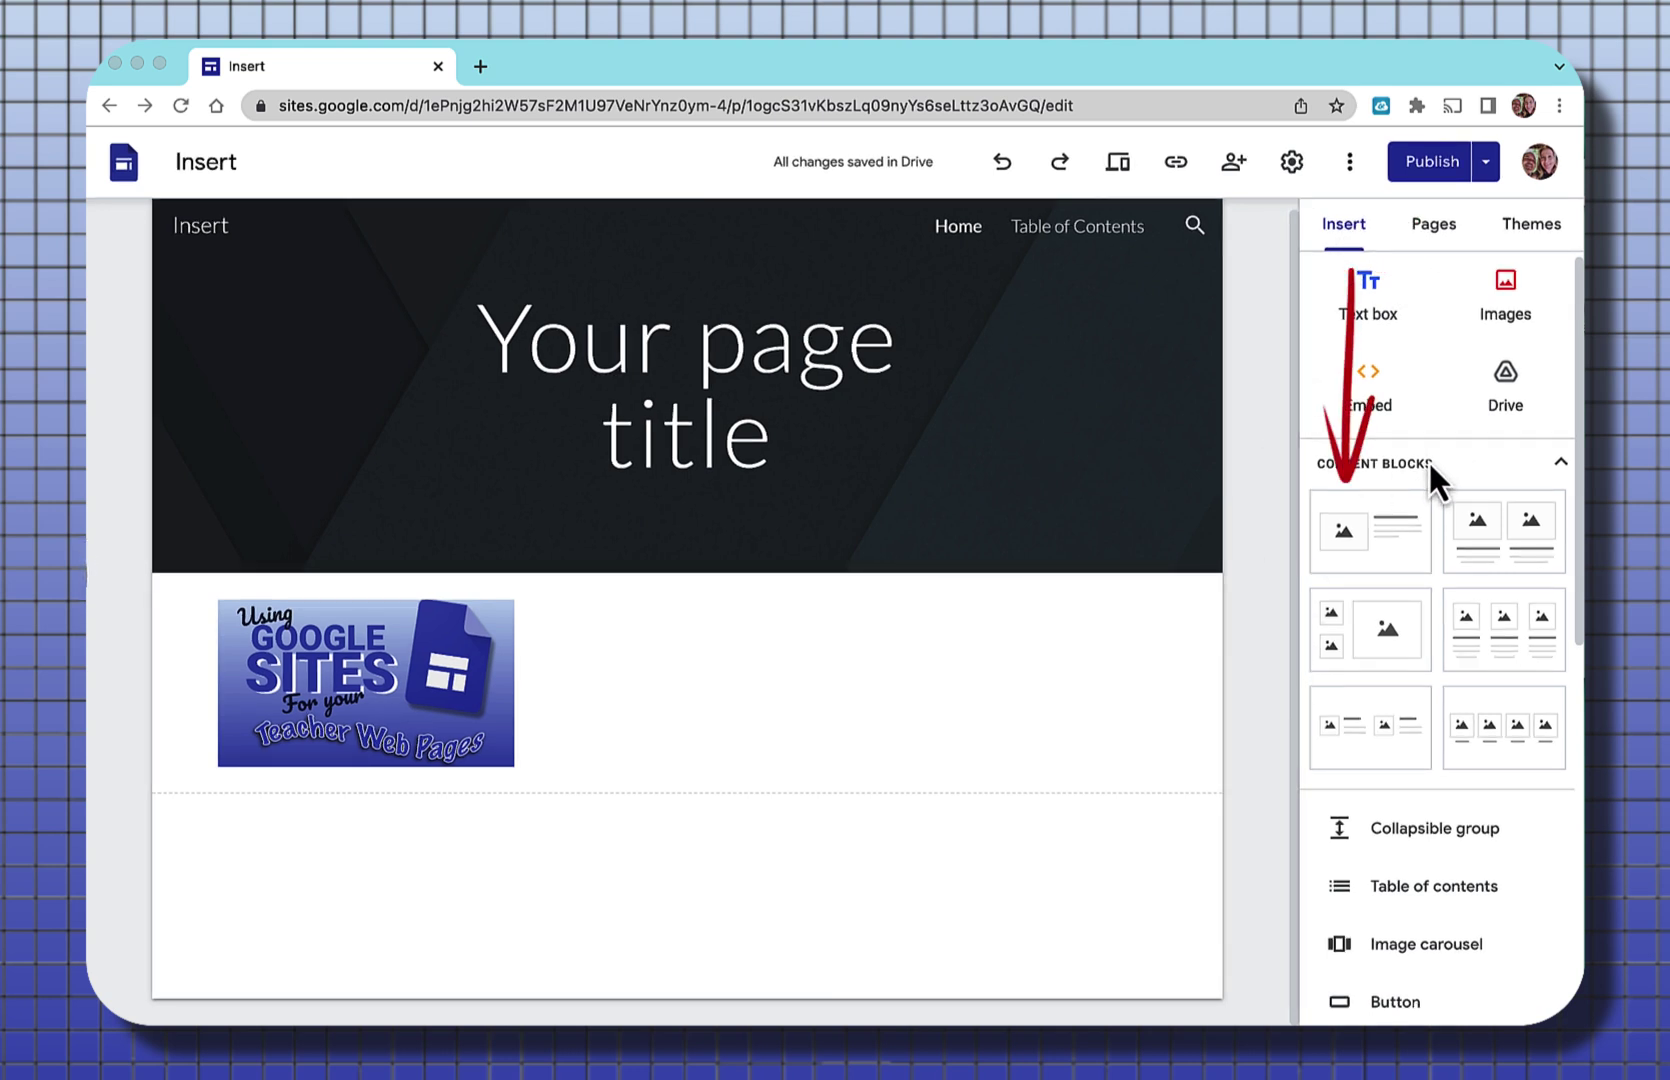
Step: Collapse and re-expand Content Blocks, then drag away the logo image section under the title
left_click(1560, 457)
left_click(1560, 457)
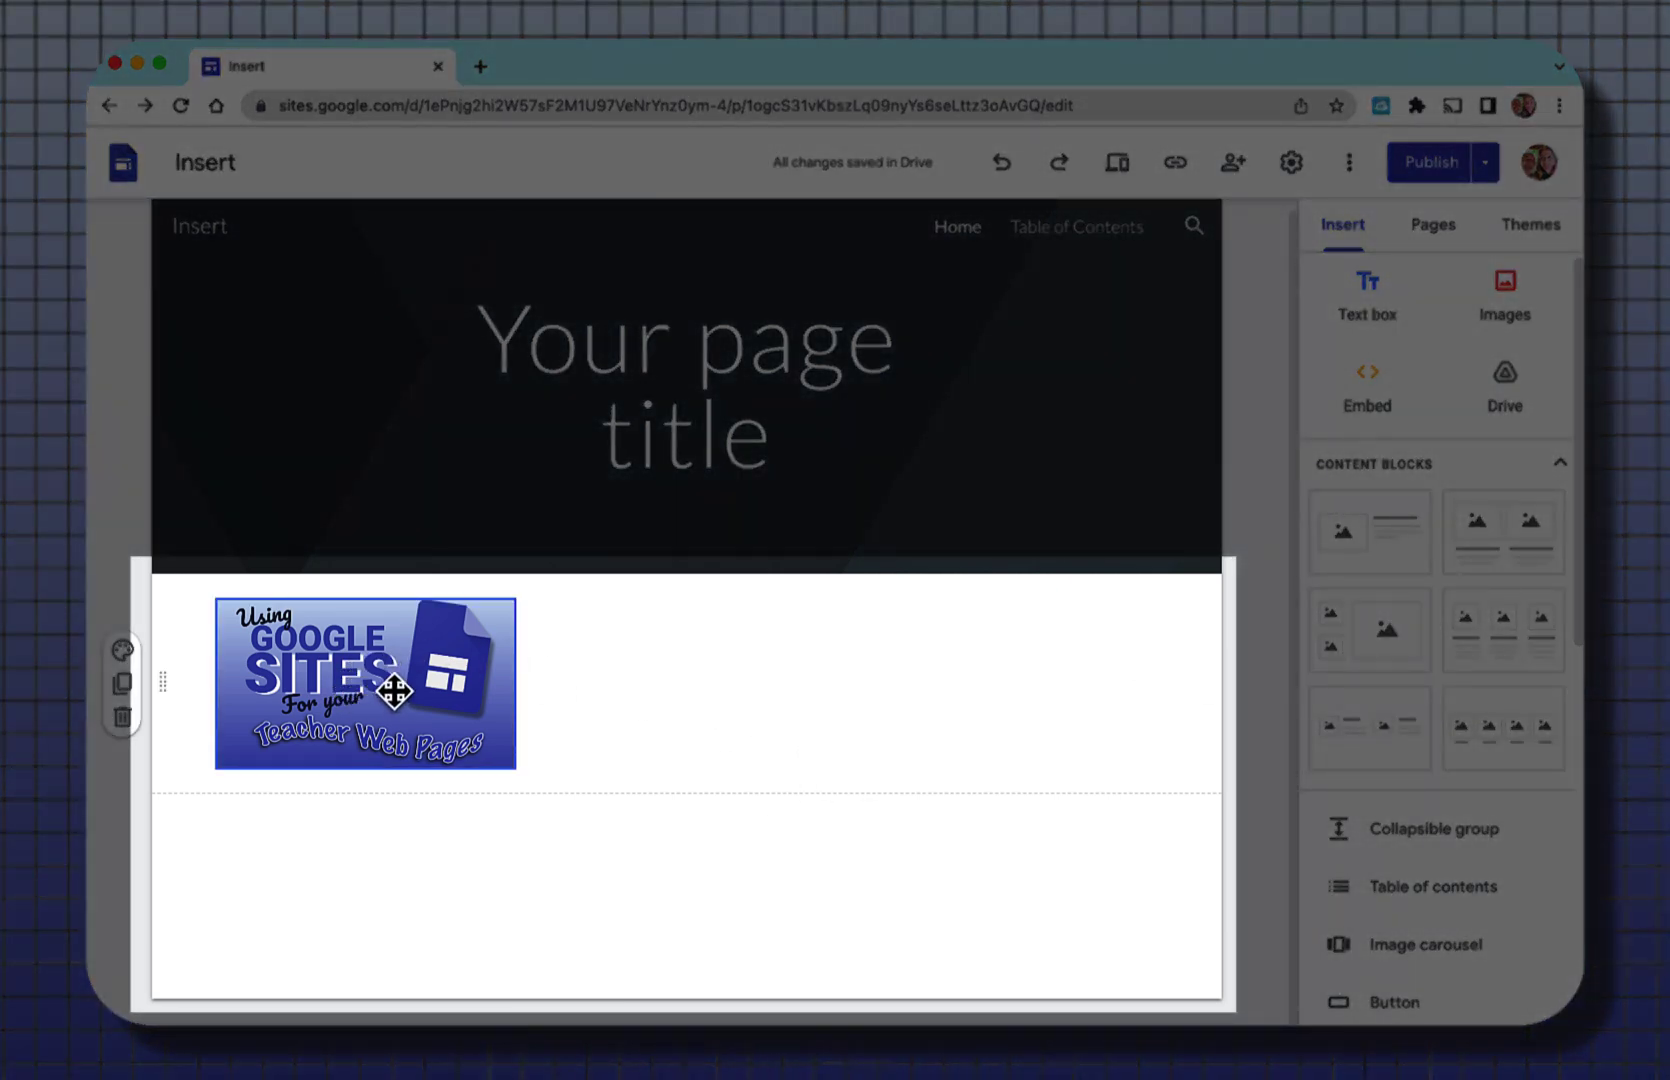
left_click_drag(415, 692, 714, 707)
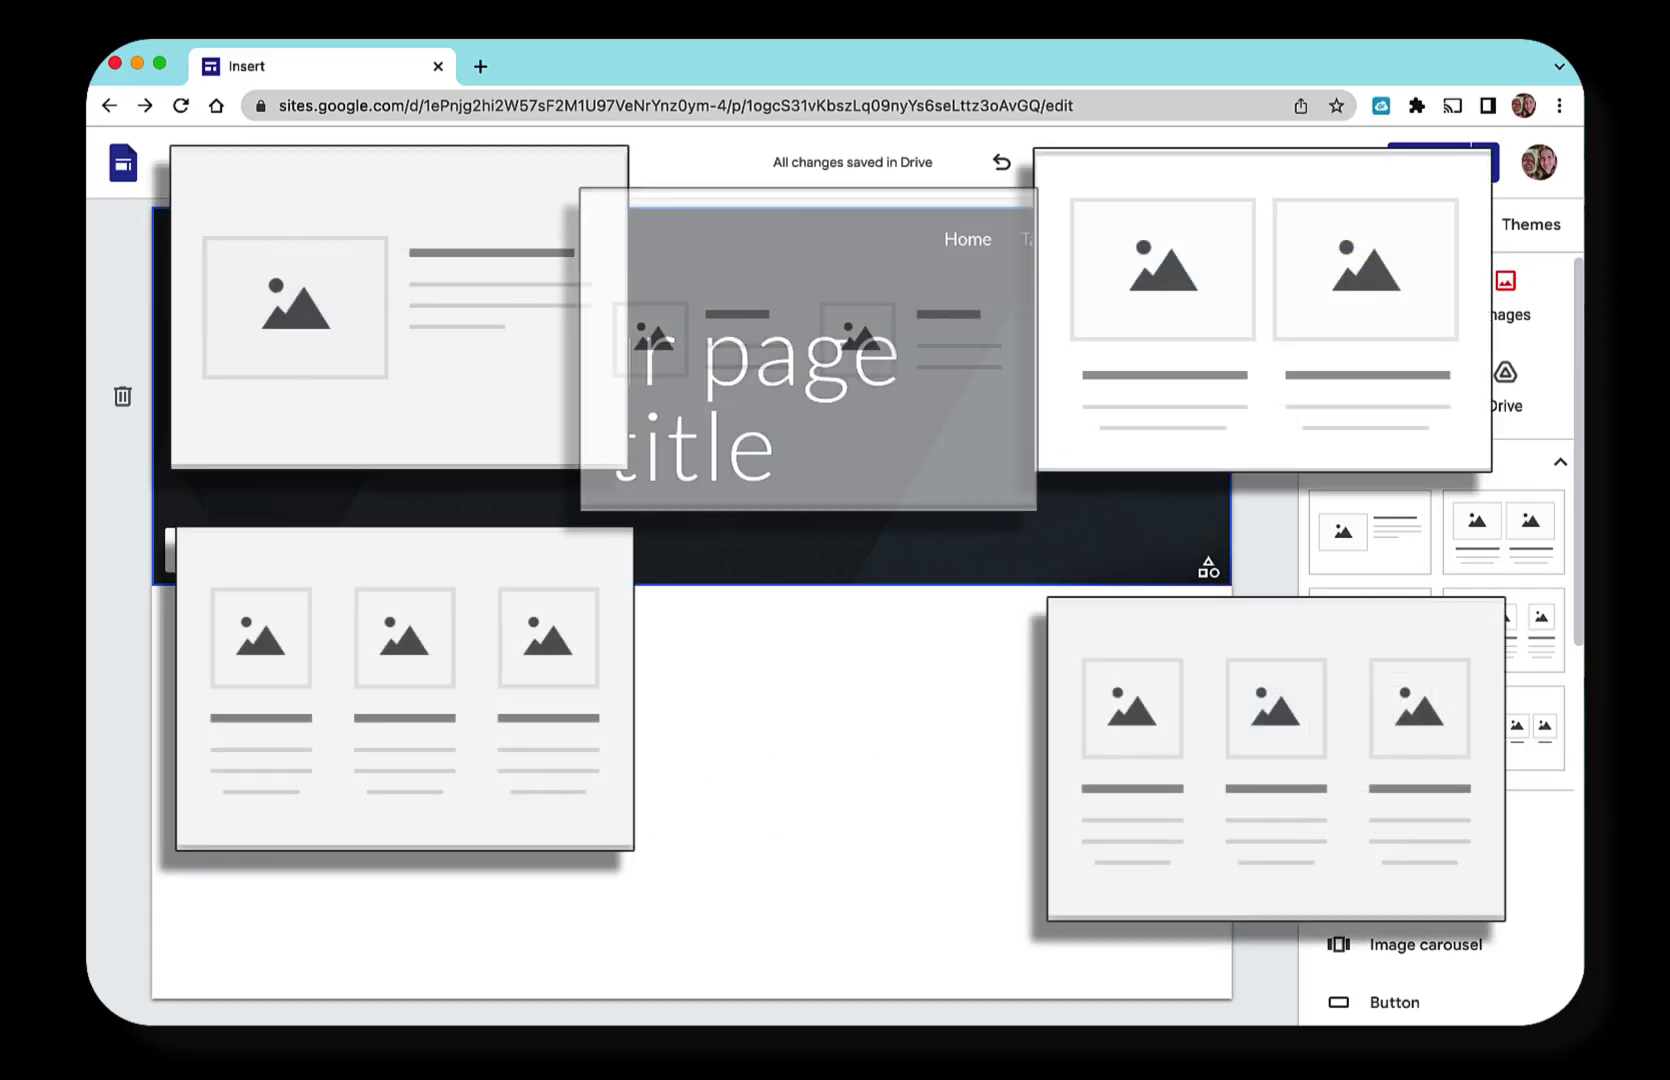
Step: Add an image-and-text block and choose From Drive for its image placeholder
left_click(1370, 568)
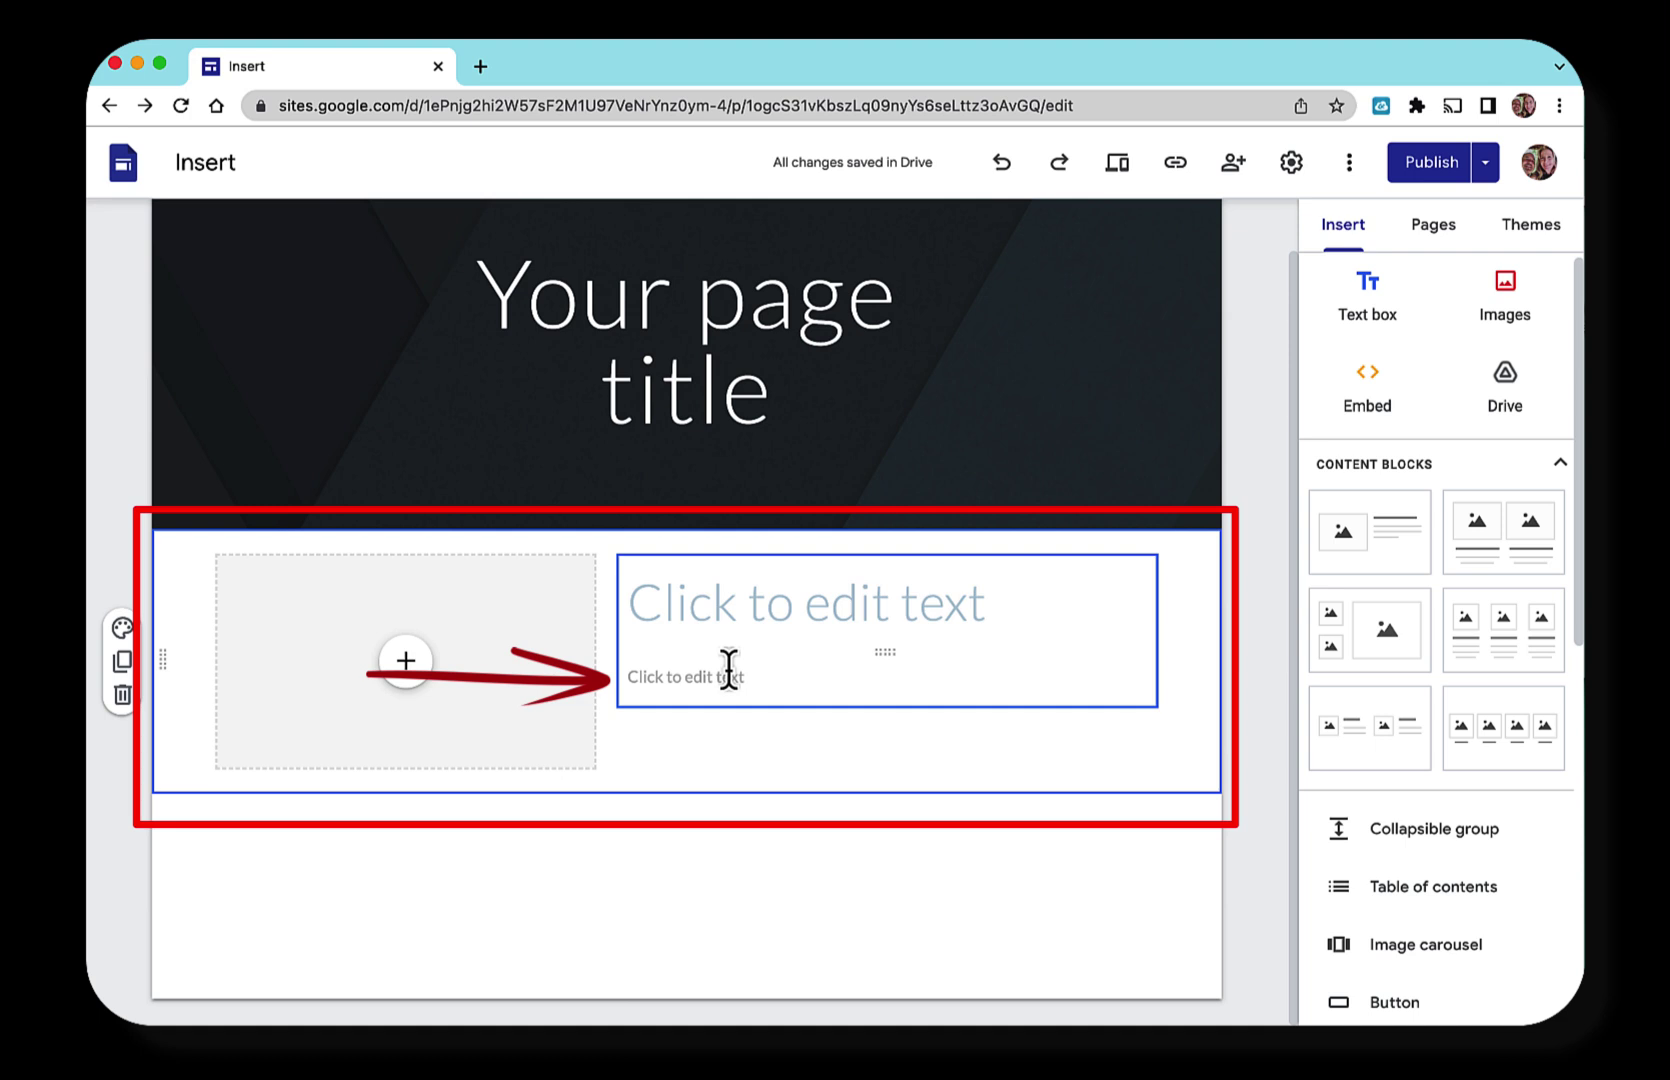
left_click(406, 664)
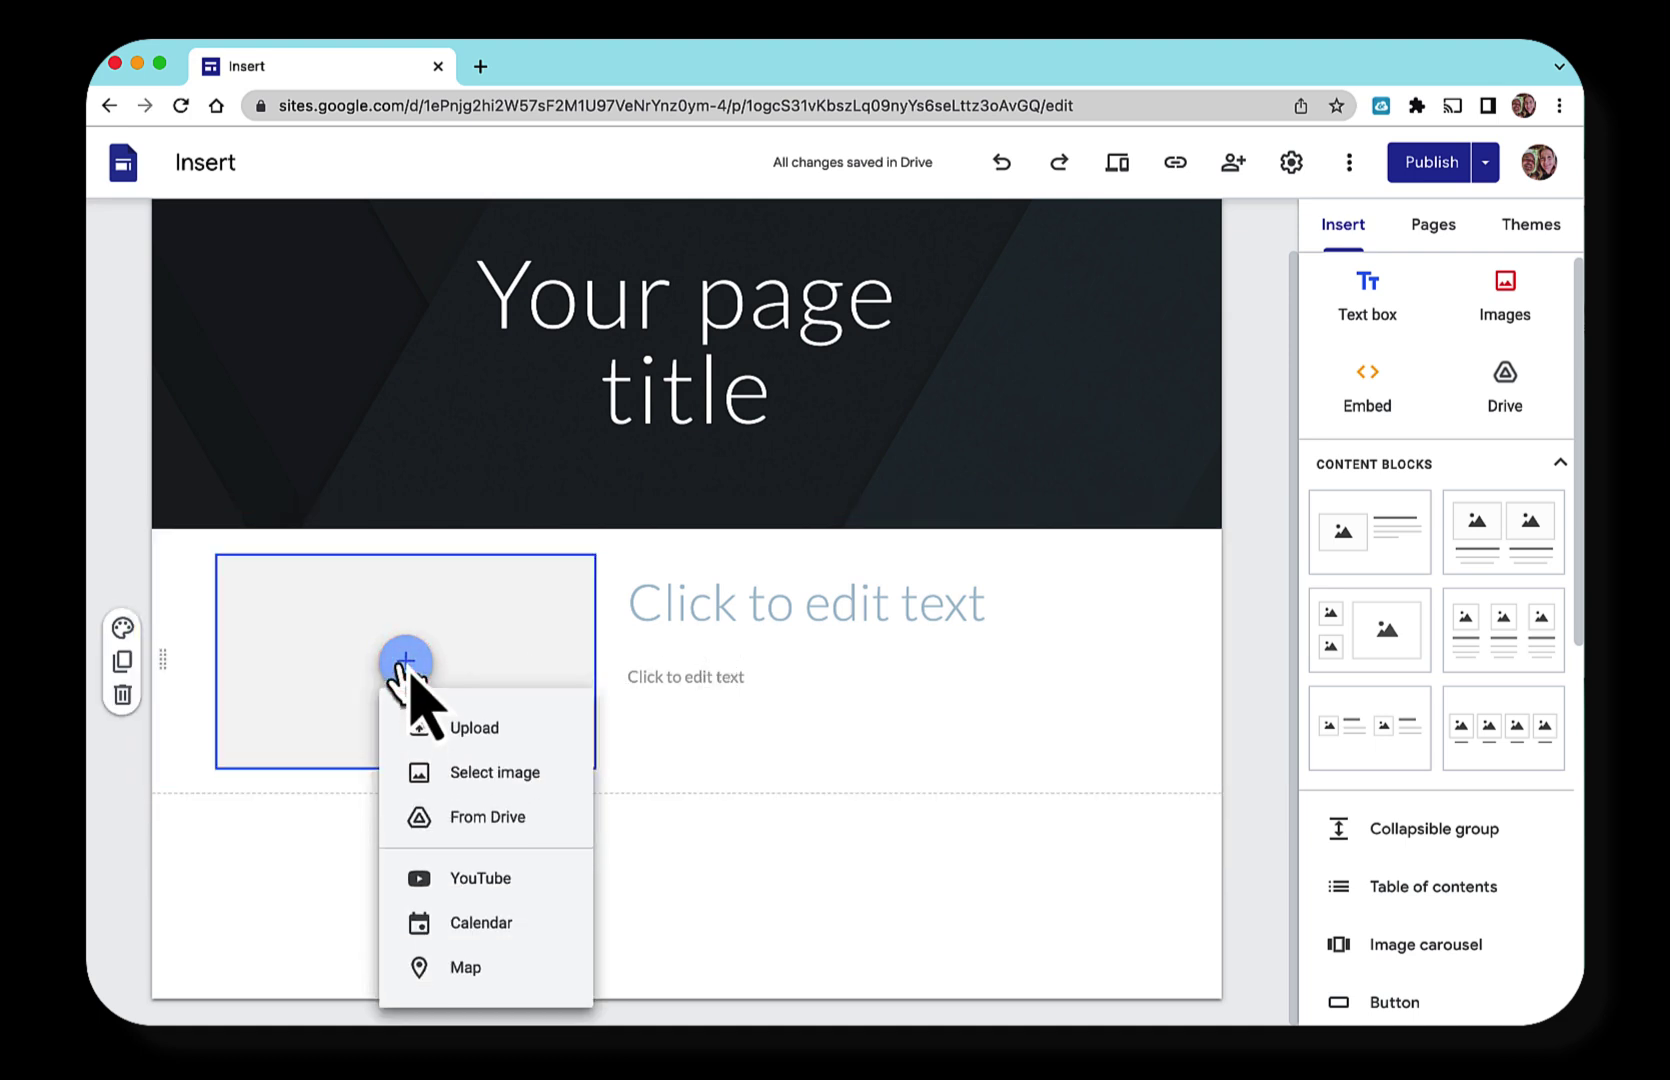
left_click(542, 772)
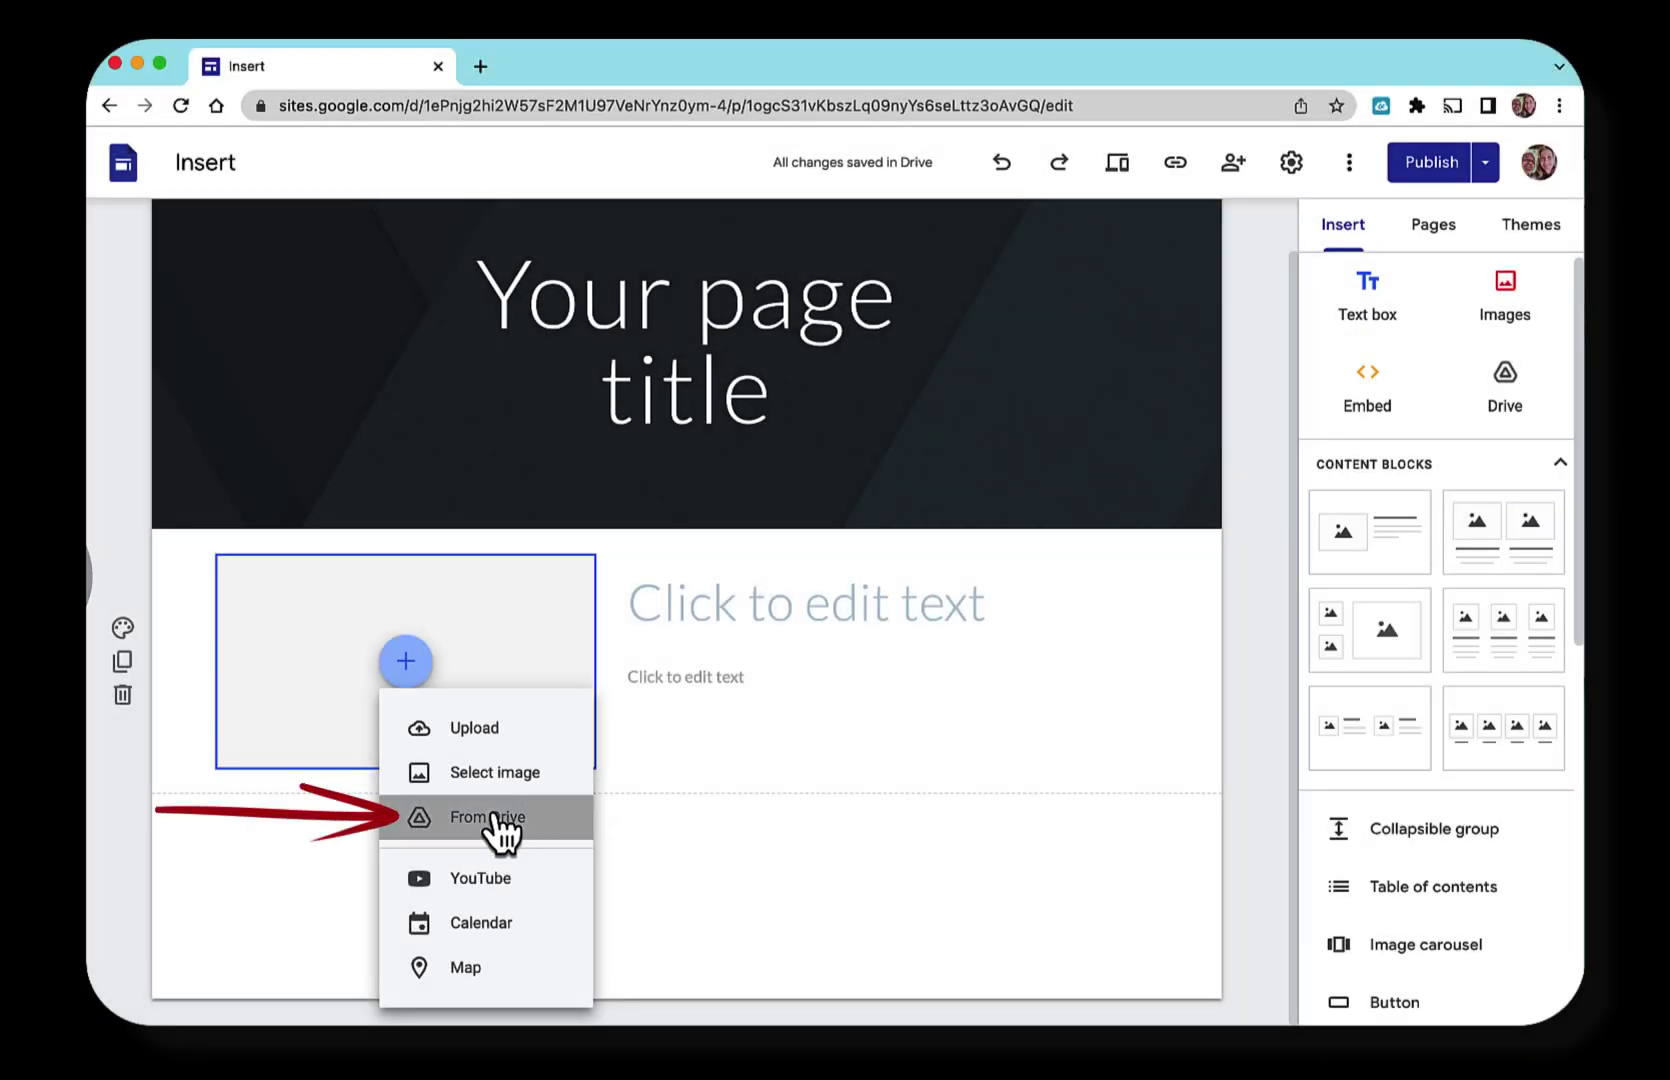
left_click(495, 818)
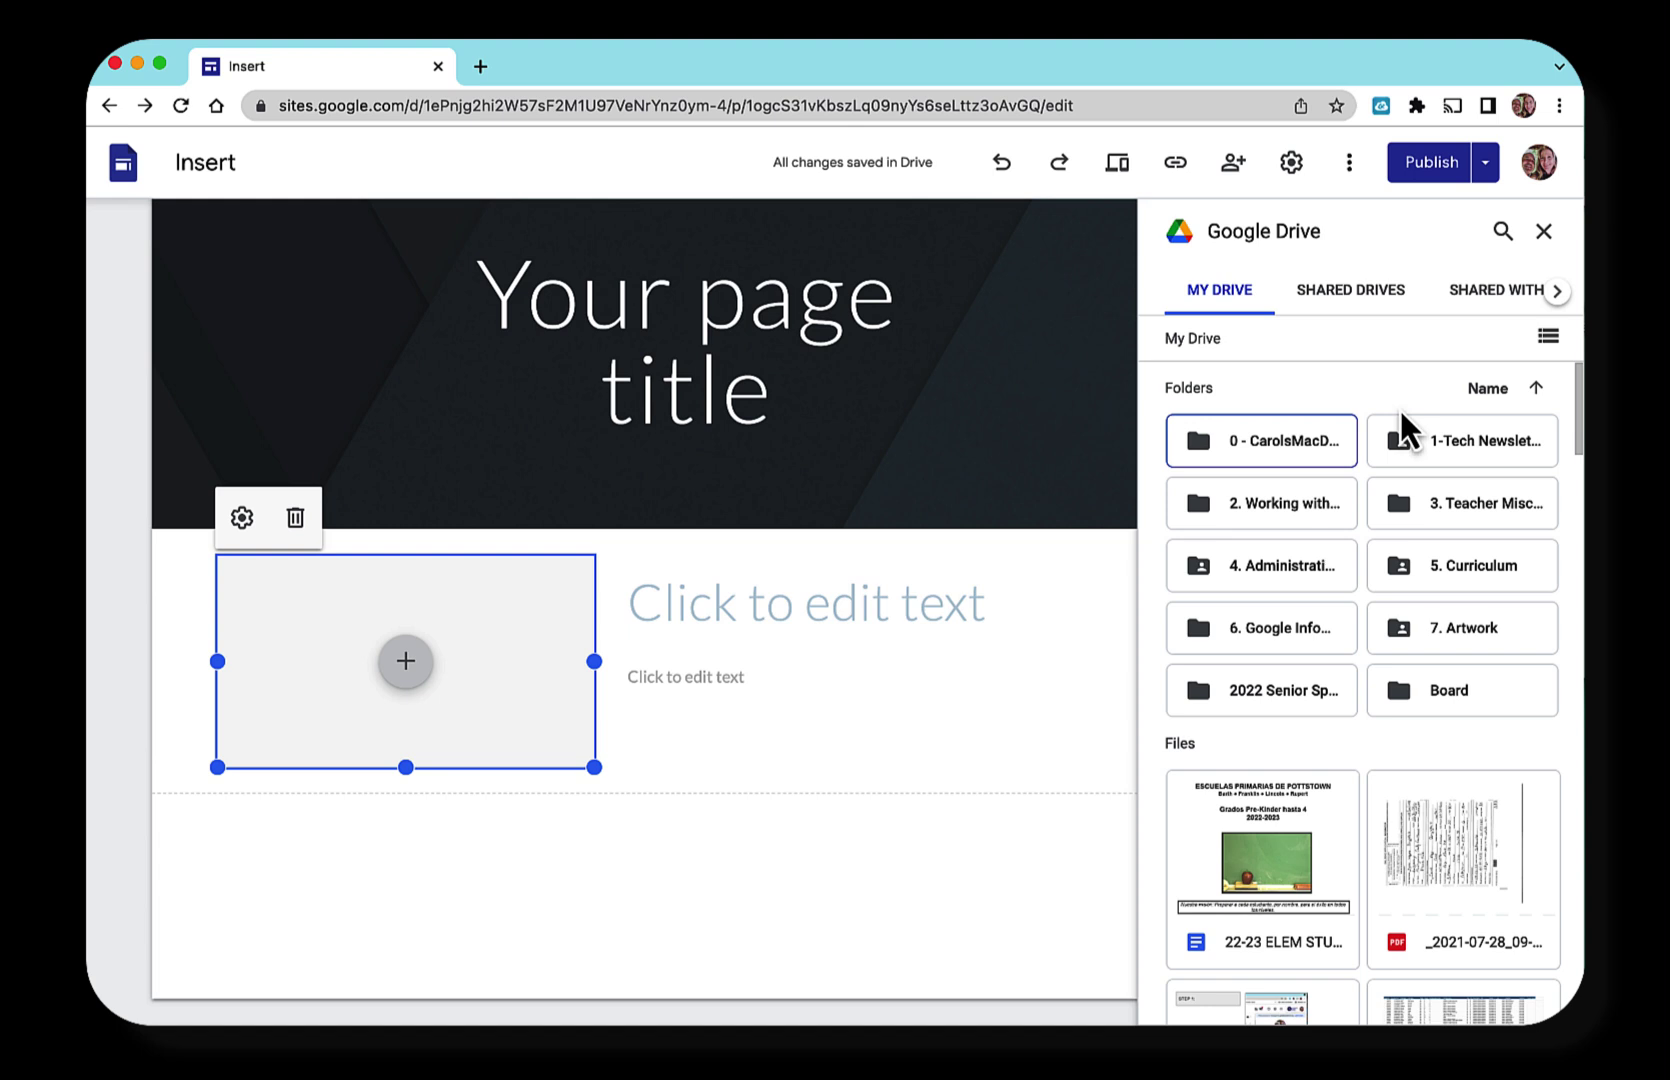
Step: Search YouTube for the Google Calendar tips video, then cancel without inserting it
left_click(405, 661)
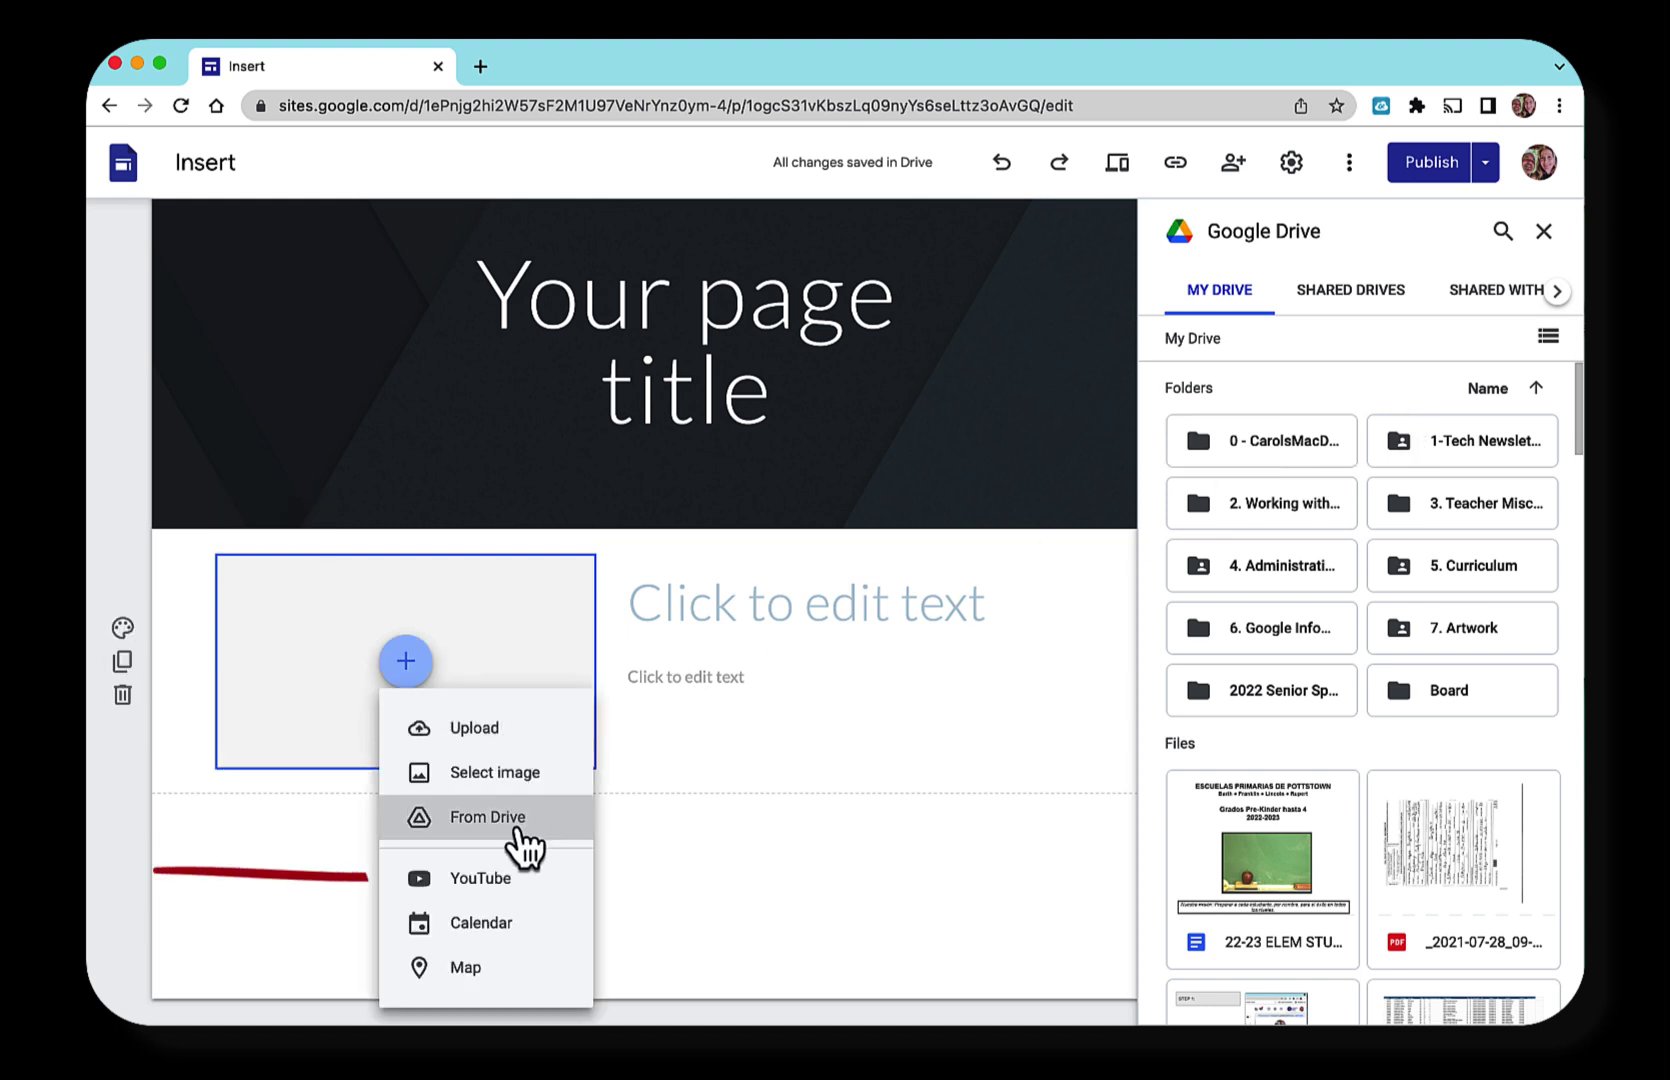
left_click(496, 885)
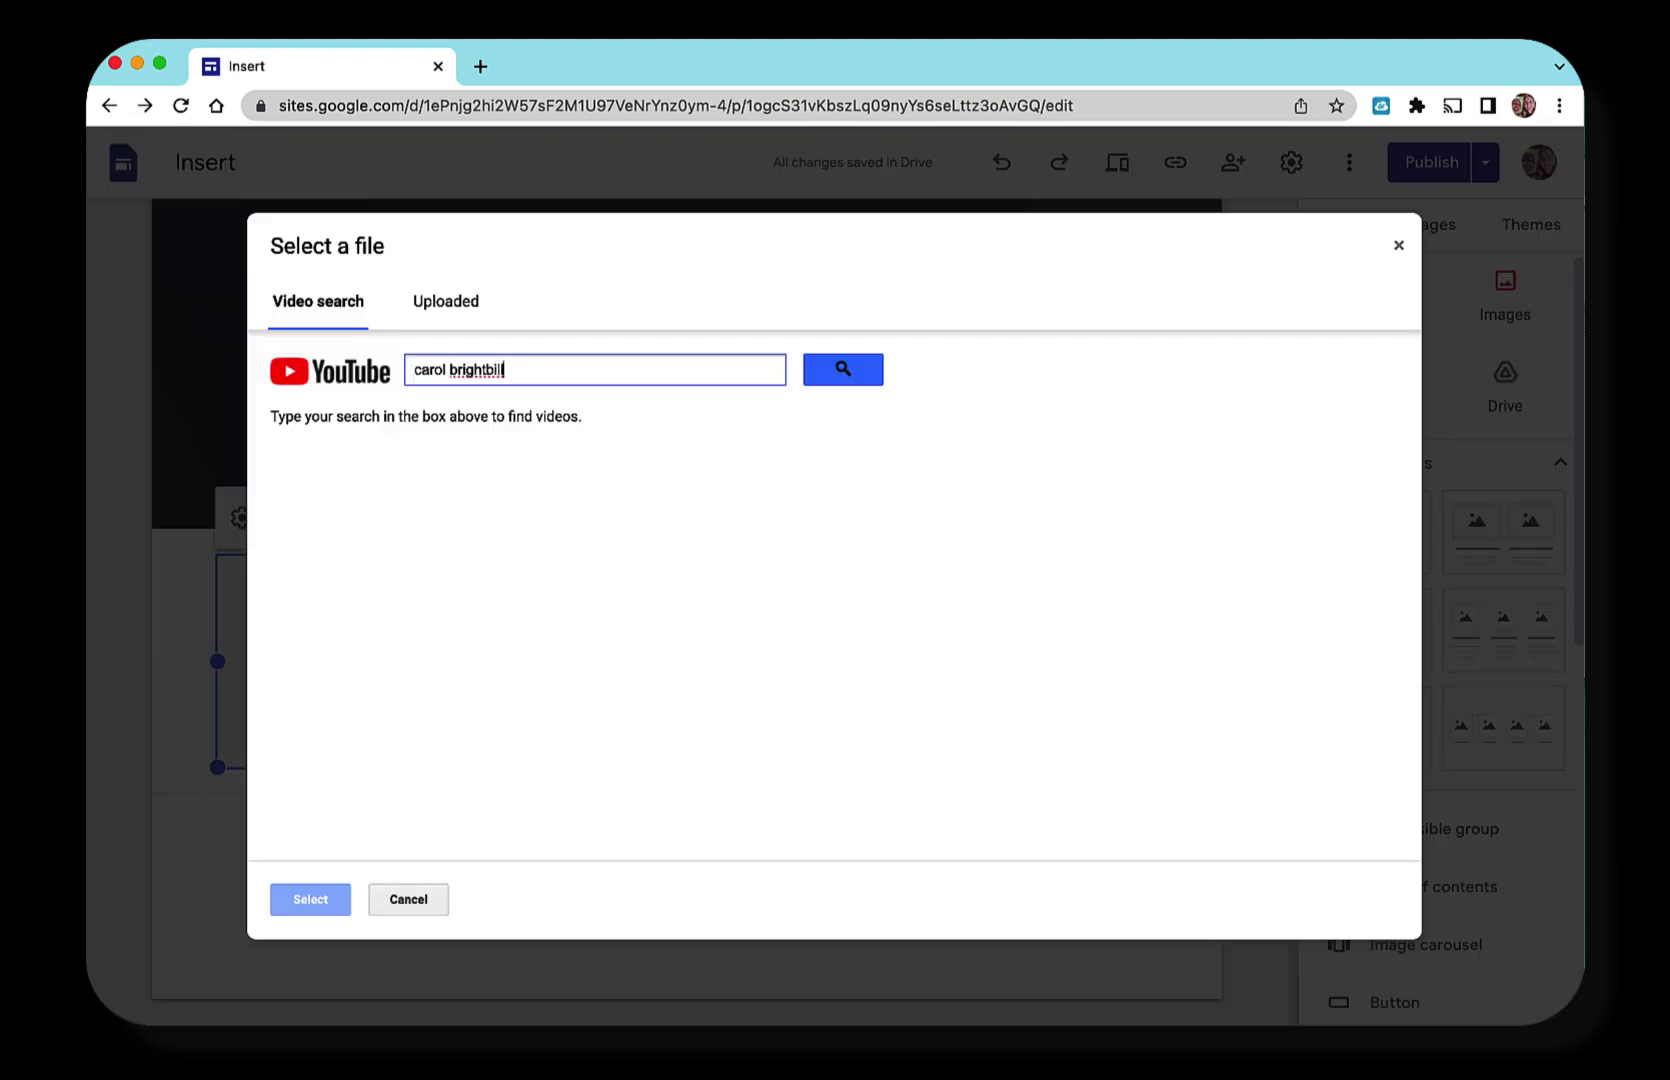
left_click(838, 371)
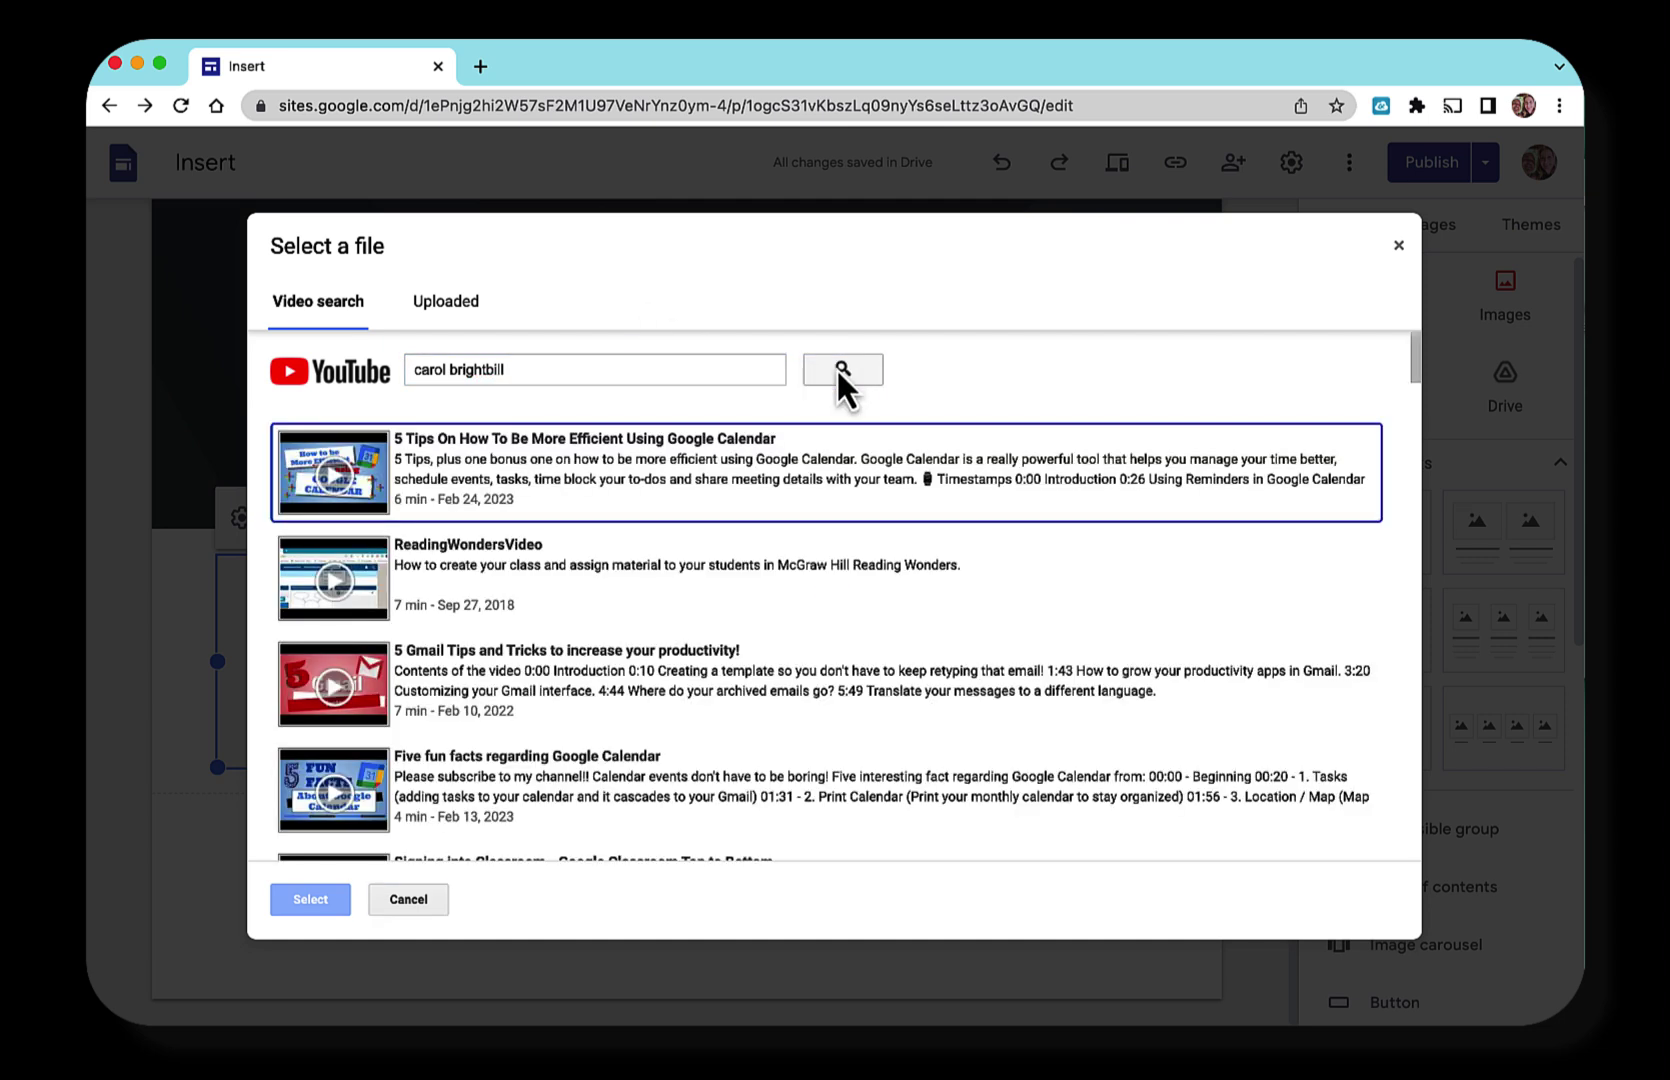
left_click(505, 476)
left_click(336, 903)
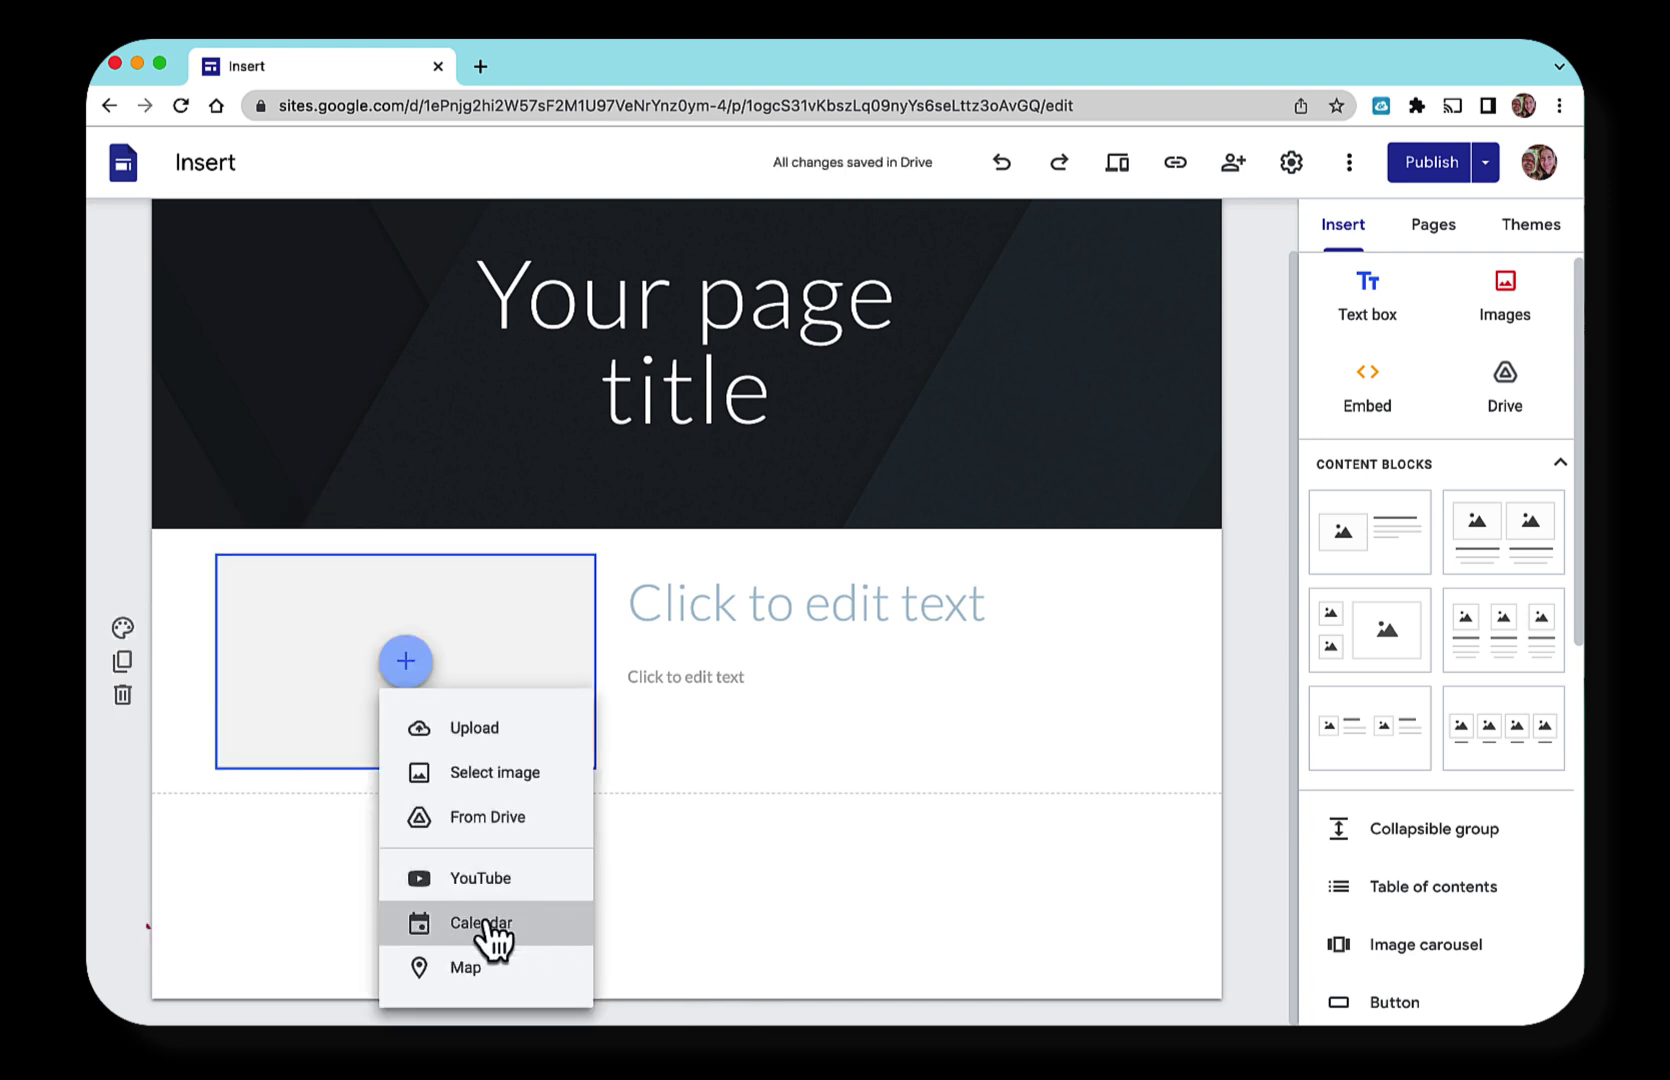
Step: Embed the Google Classroom Paraprofessionals calendar in the block's placeholder
left_click(485, 922)
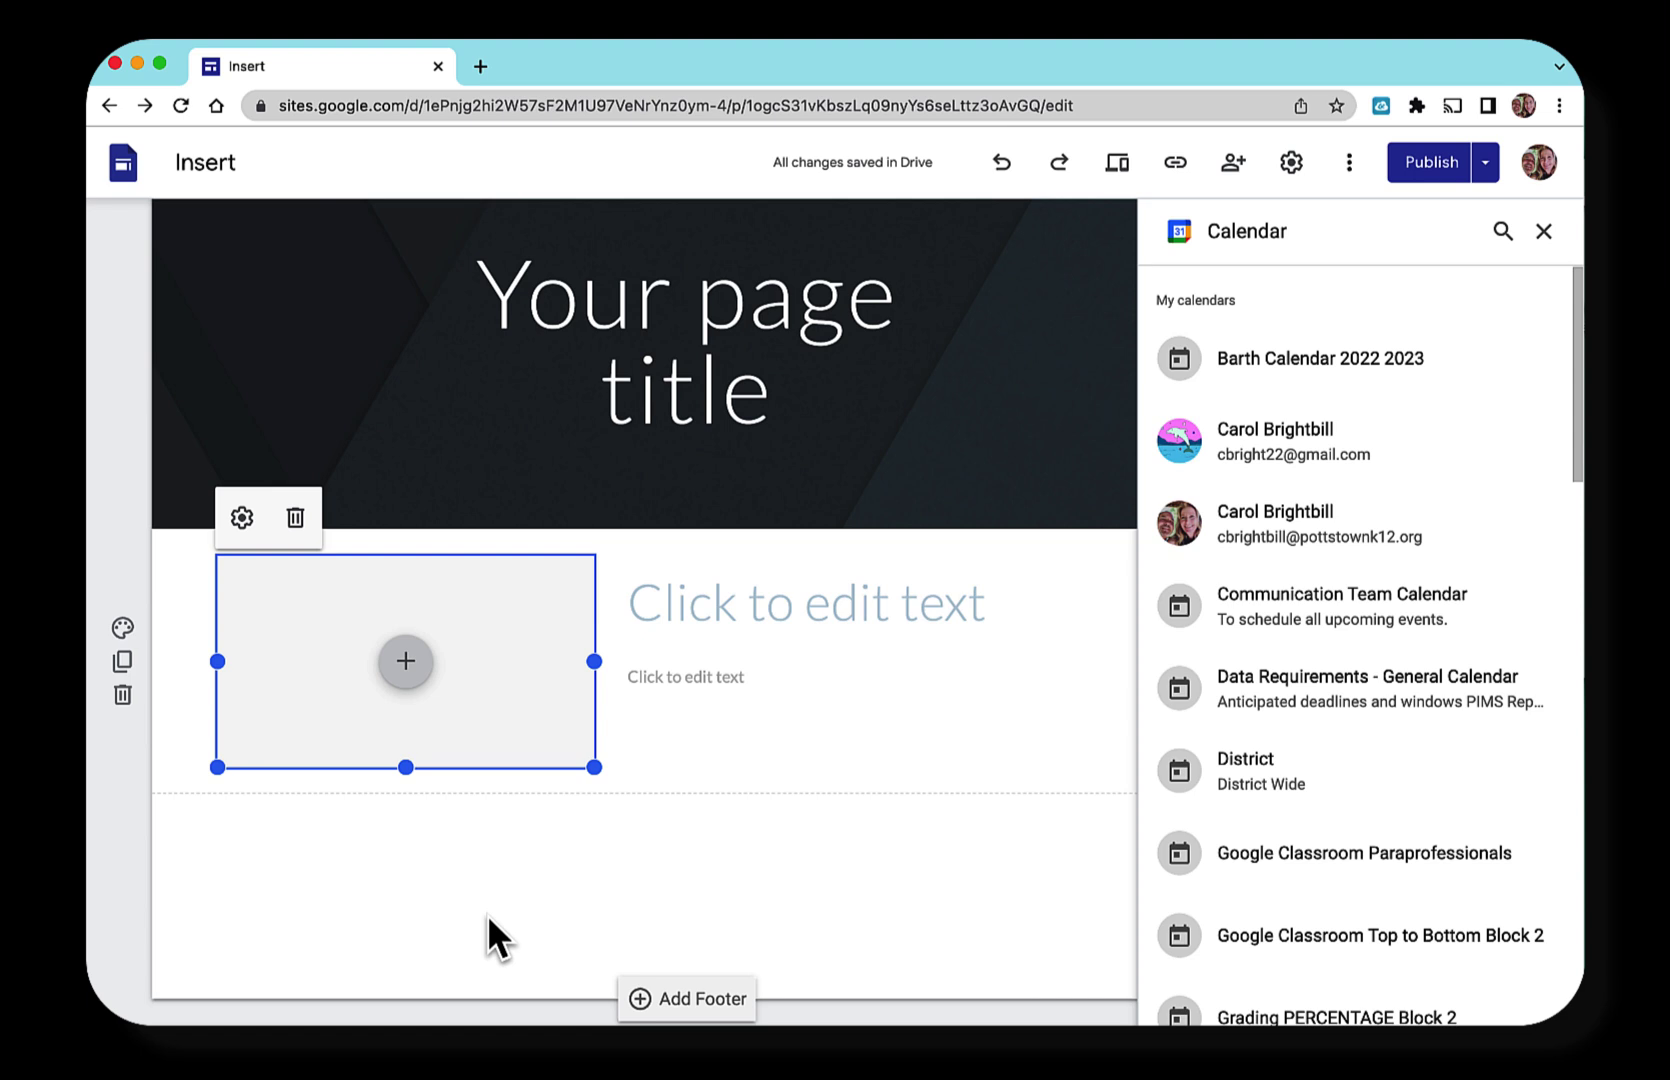
left_click(1224, 848)
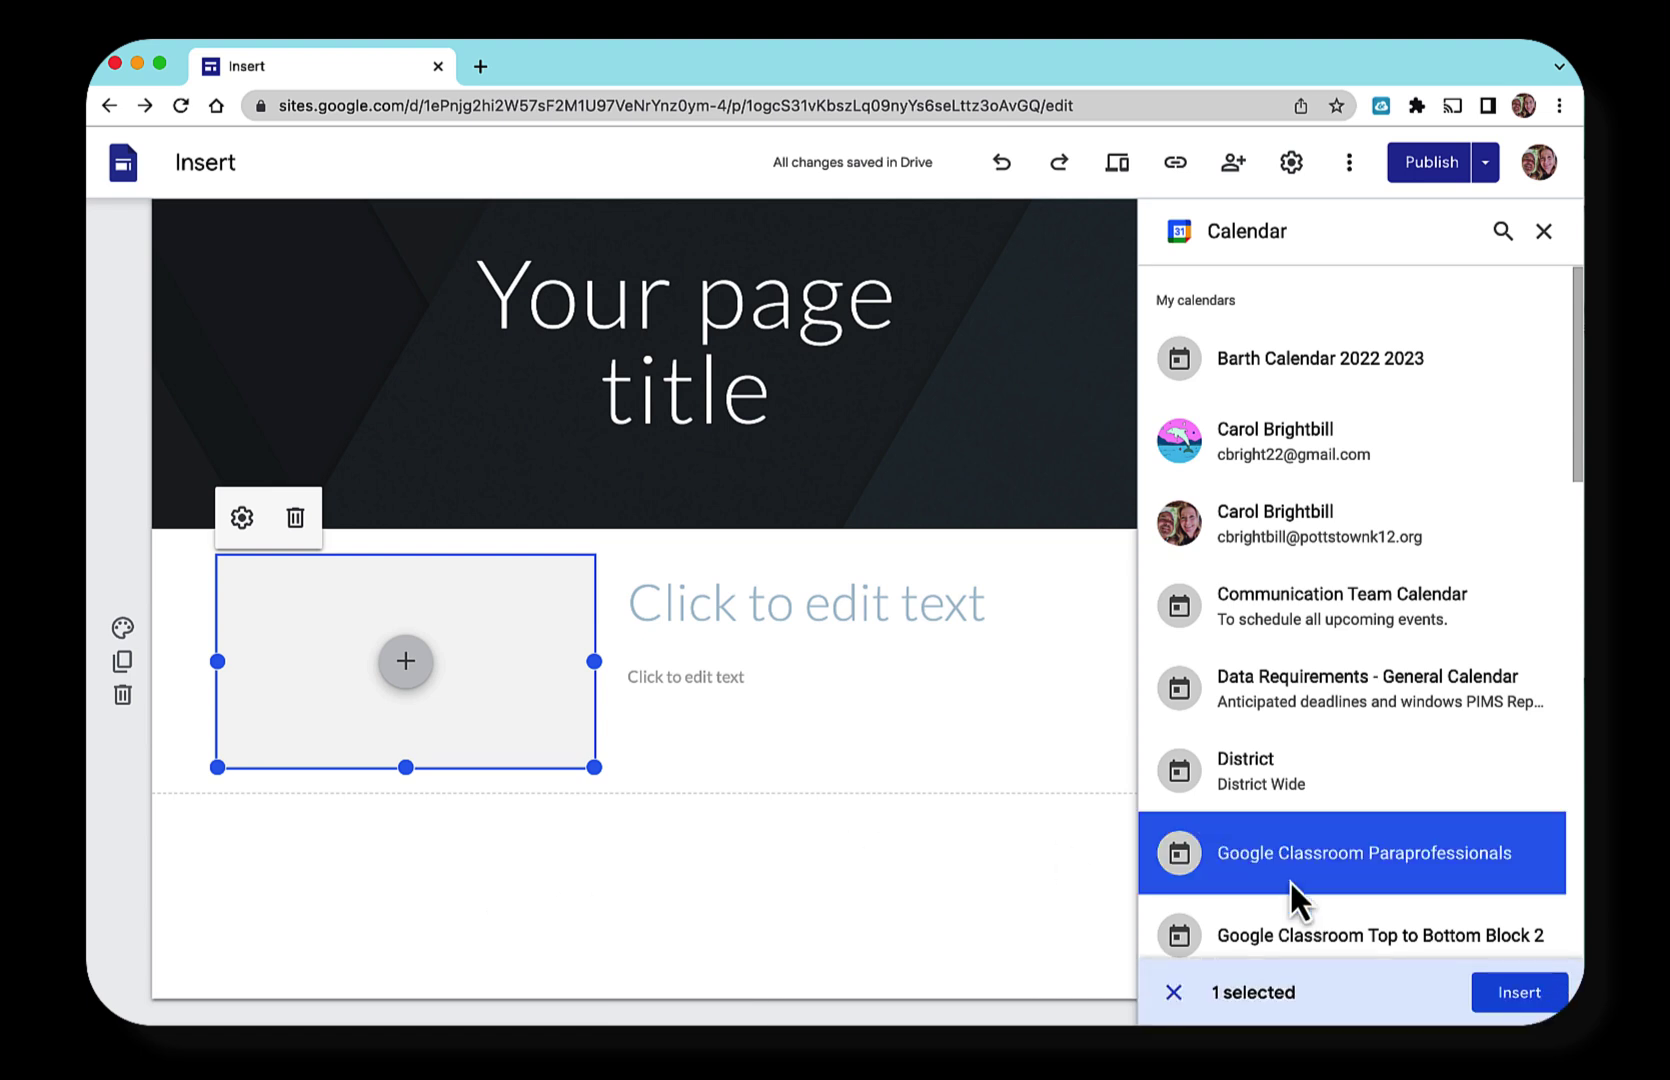
left_click(1519, 995)
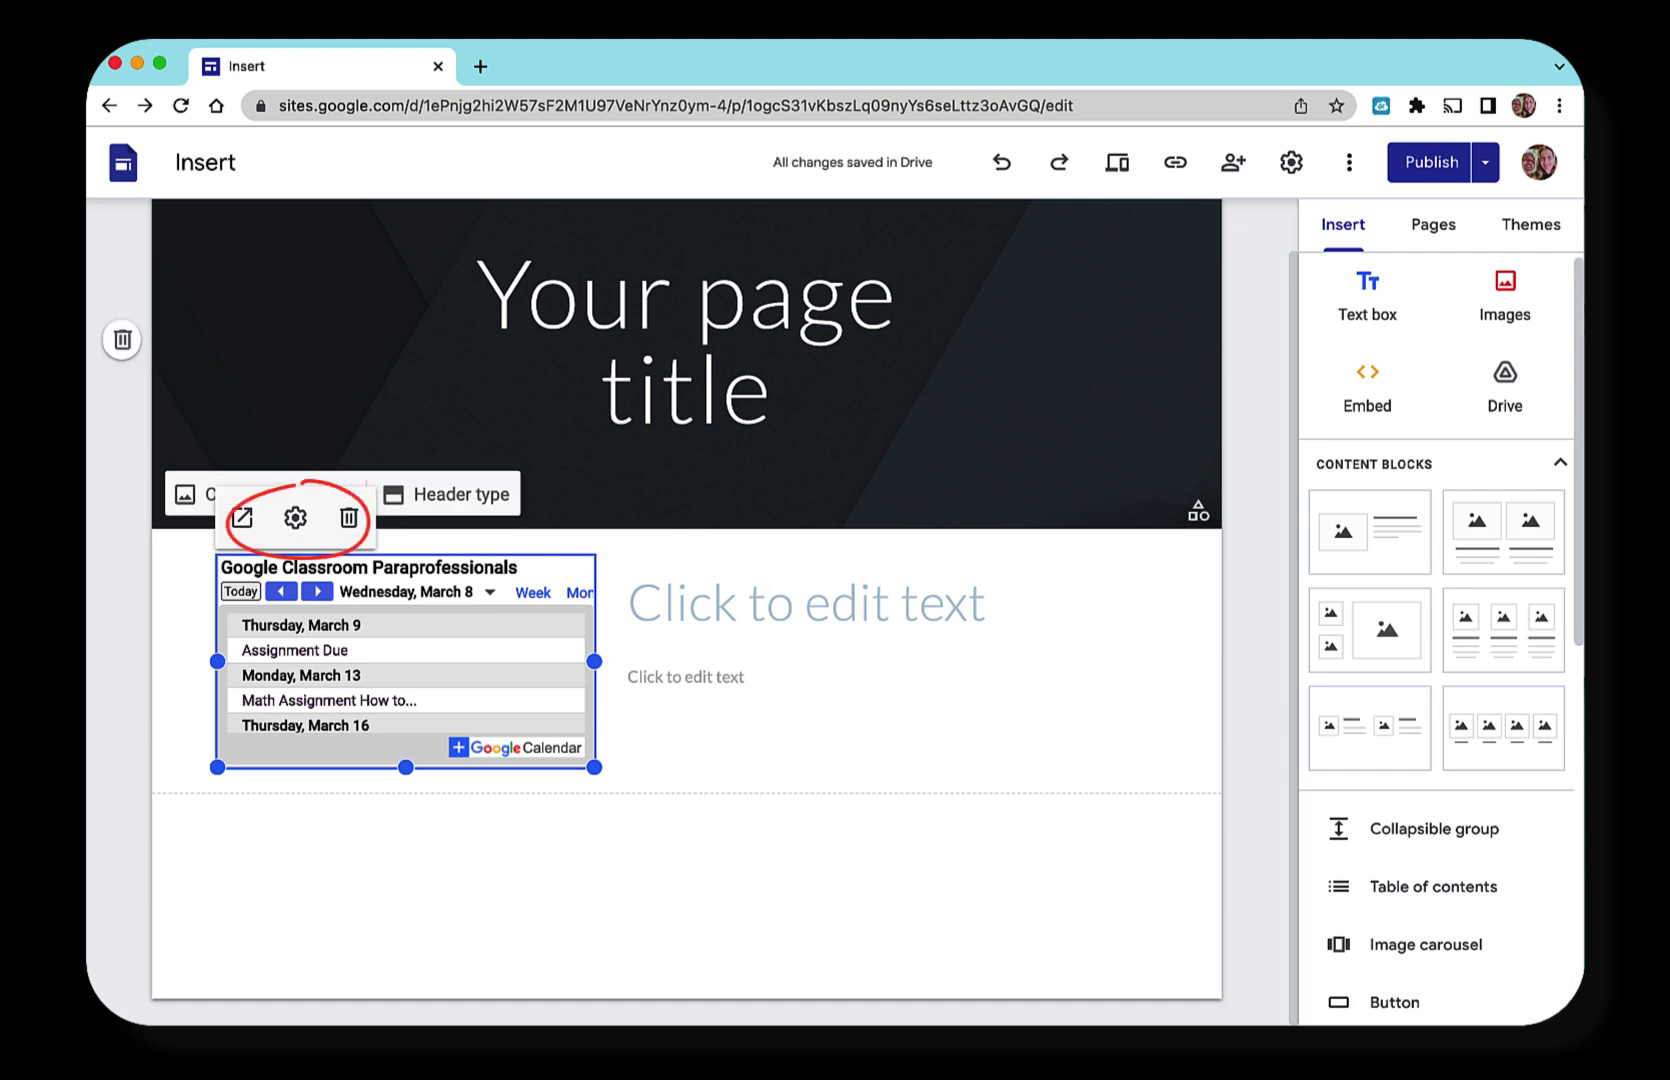
Step: Set the embedded calendar's default view to Month
left_click(297, 518)
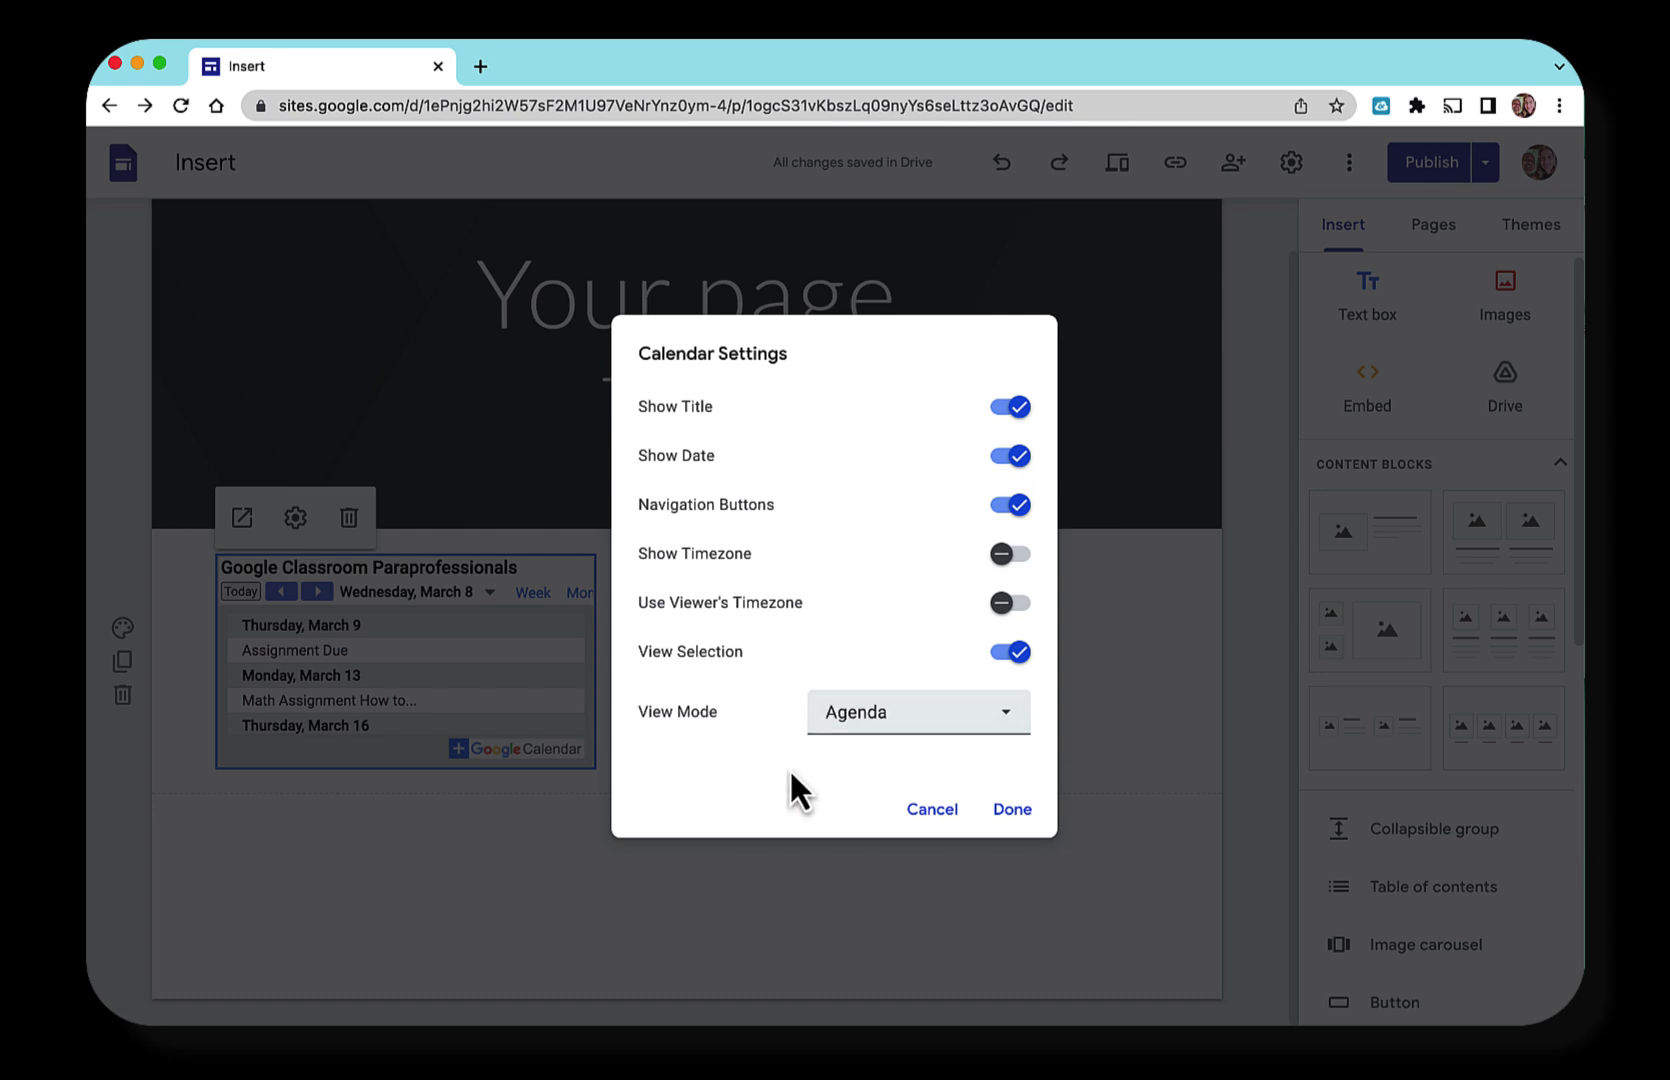
left_click(935, 728)
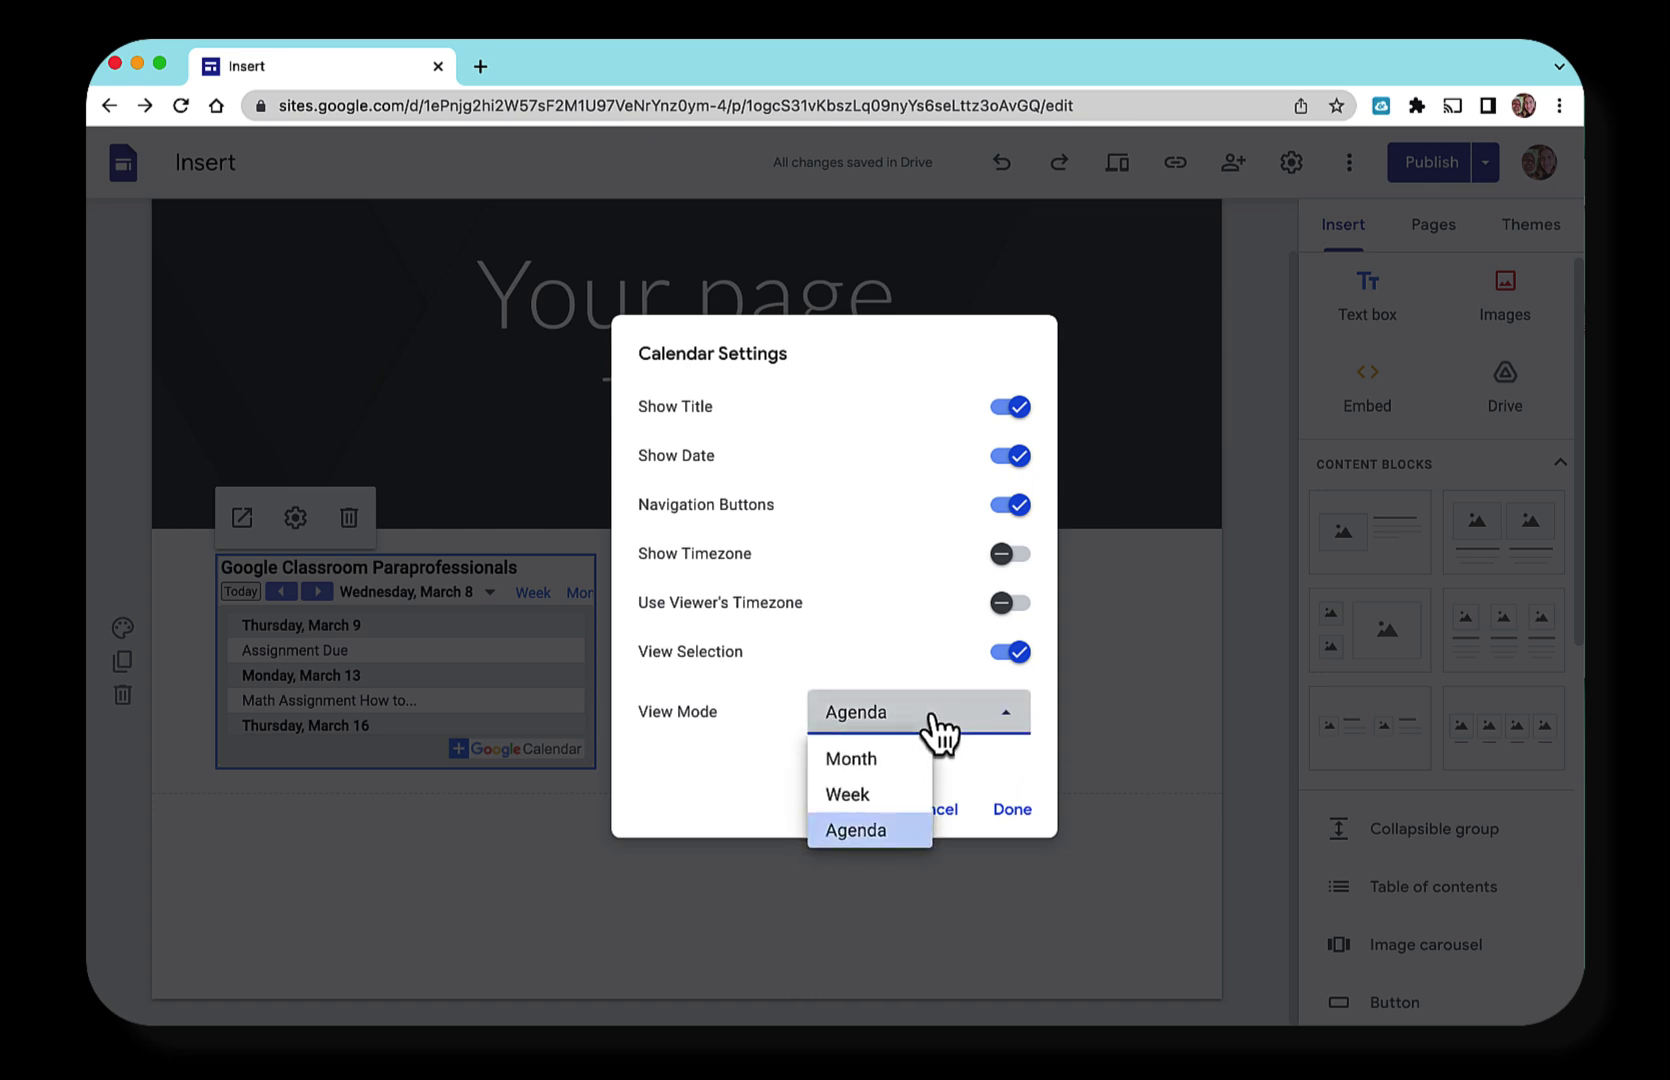
left_click(870, 760)
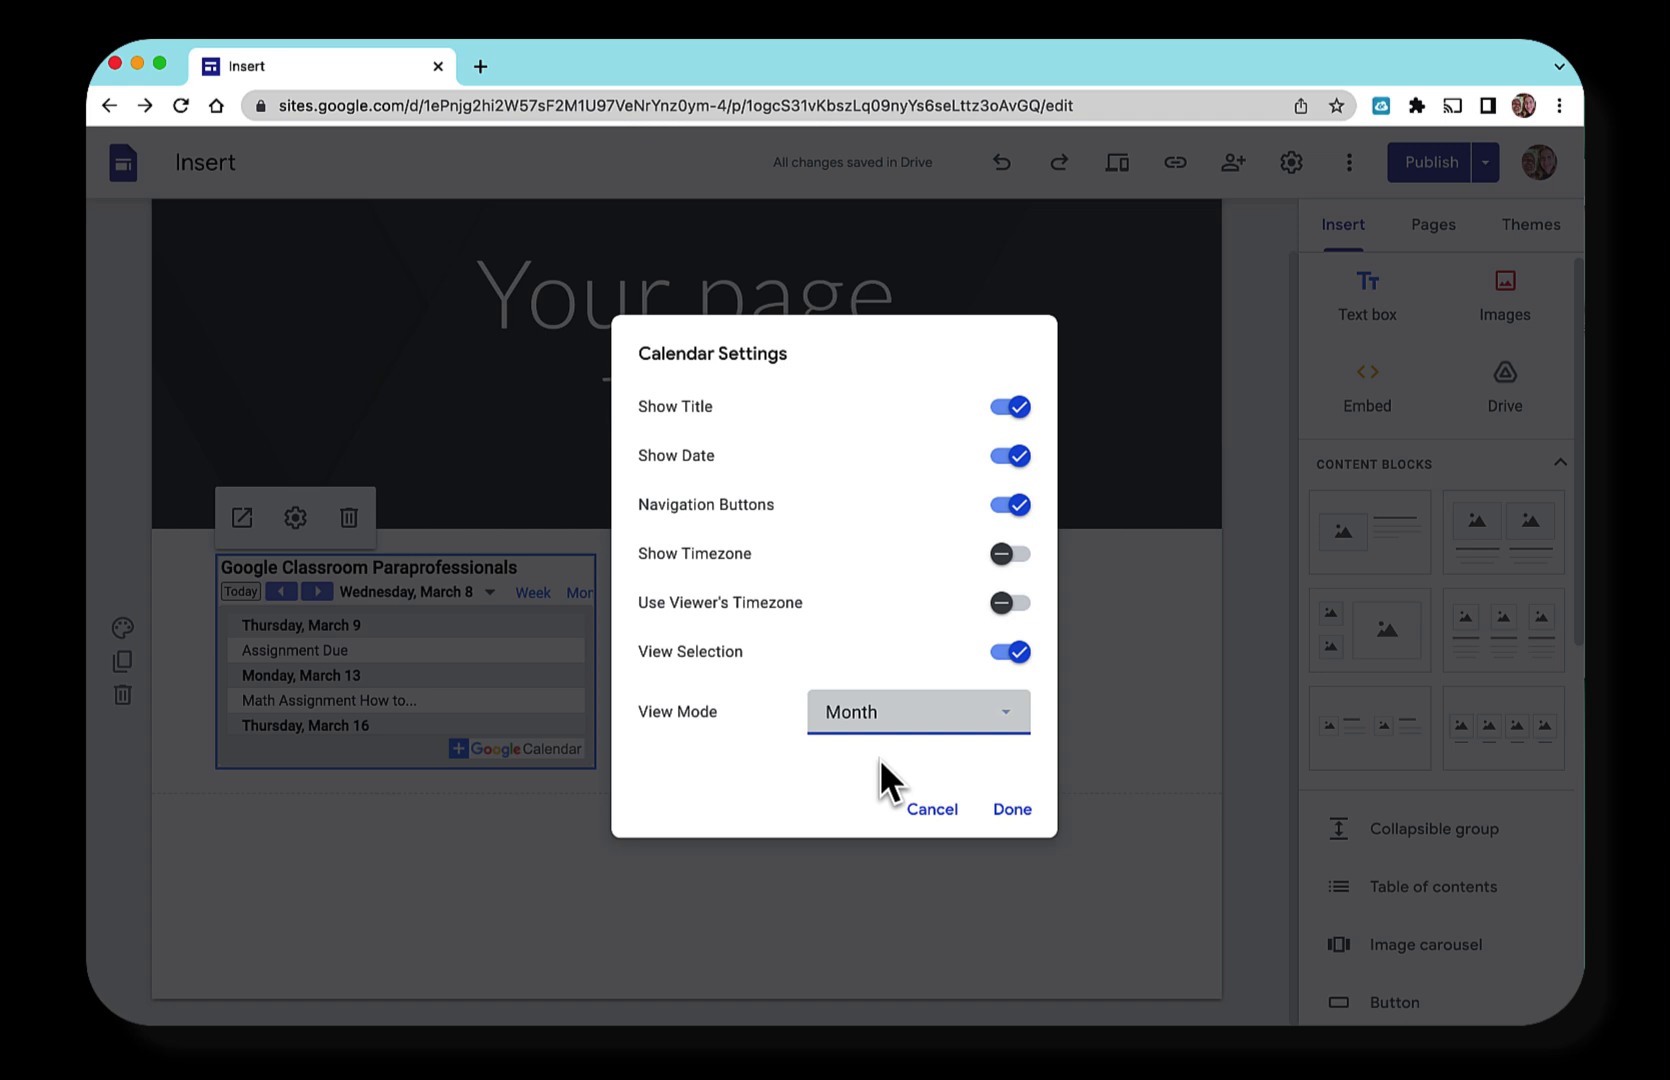
left_click(1012, 812)
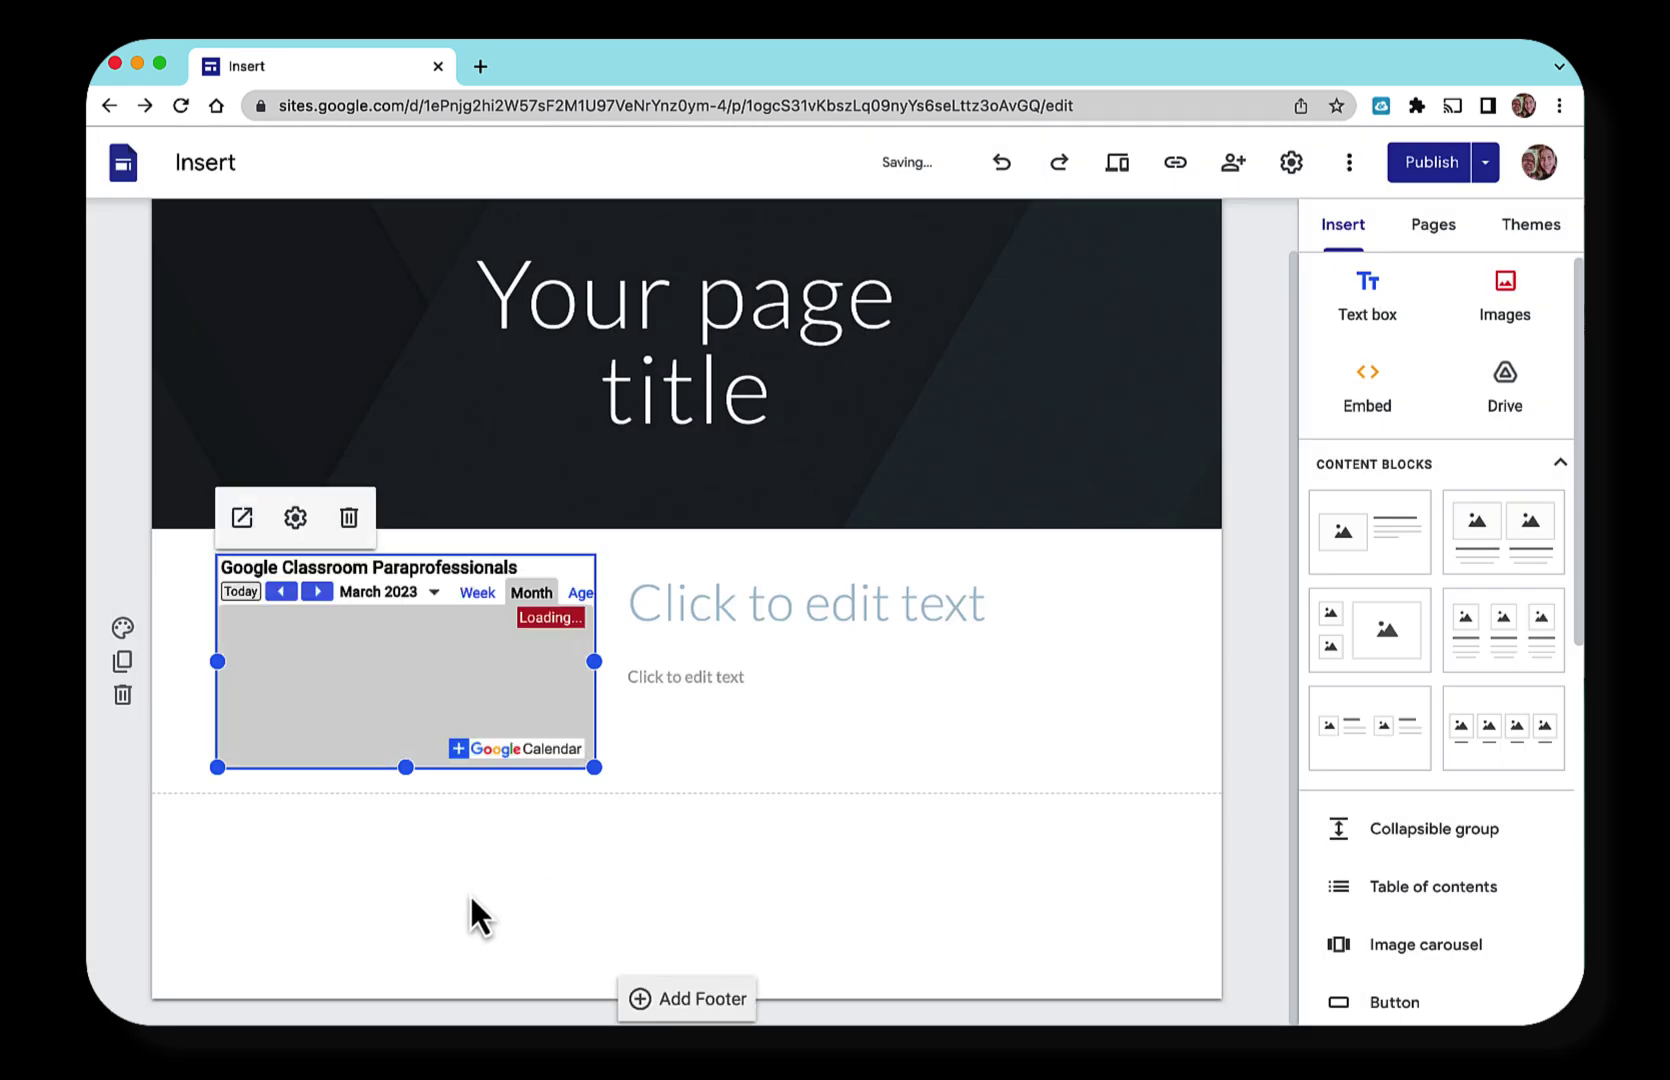
Step: Undo the calendar and insert a map located at '230 beech' instead
key("super+z")
left_click(408, 672)
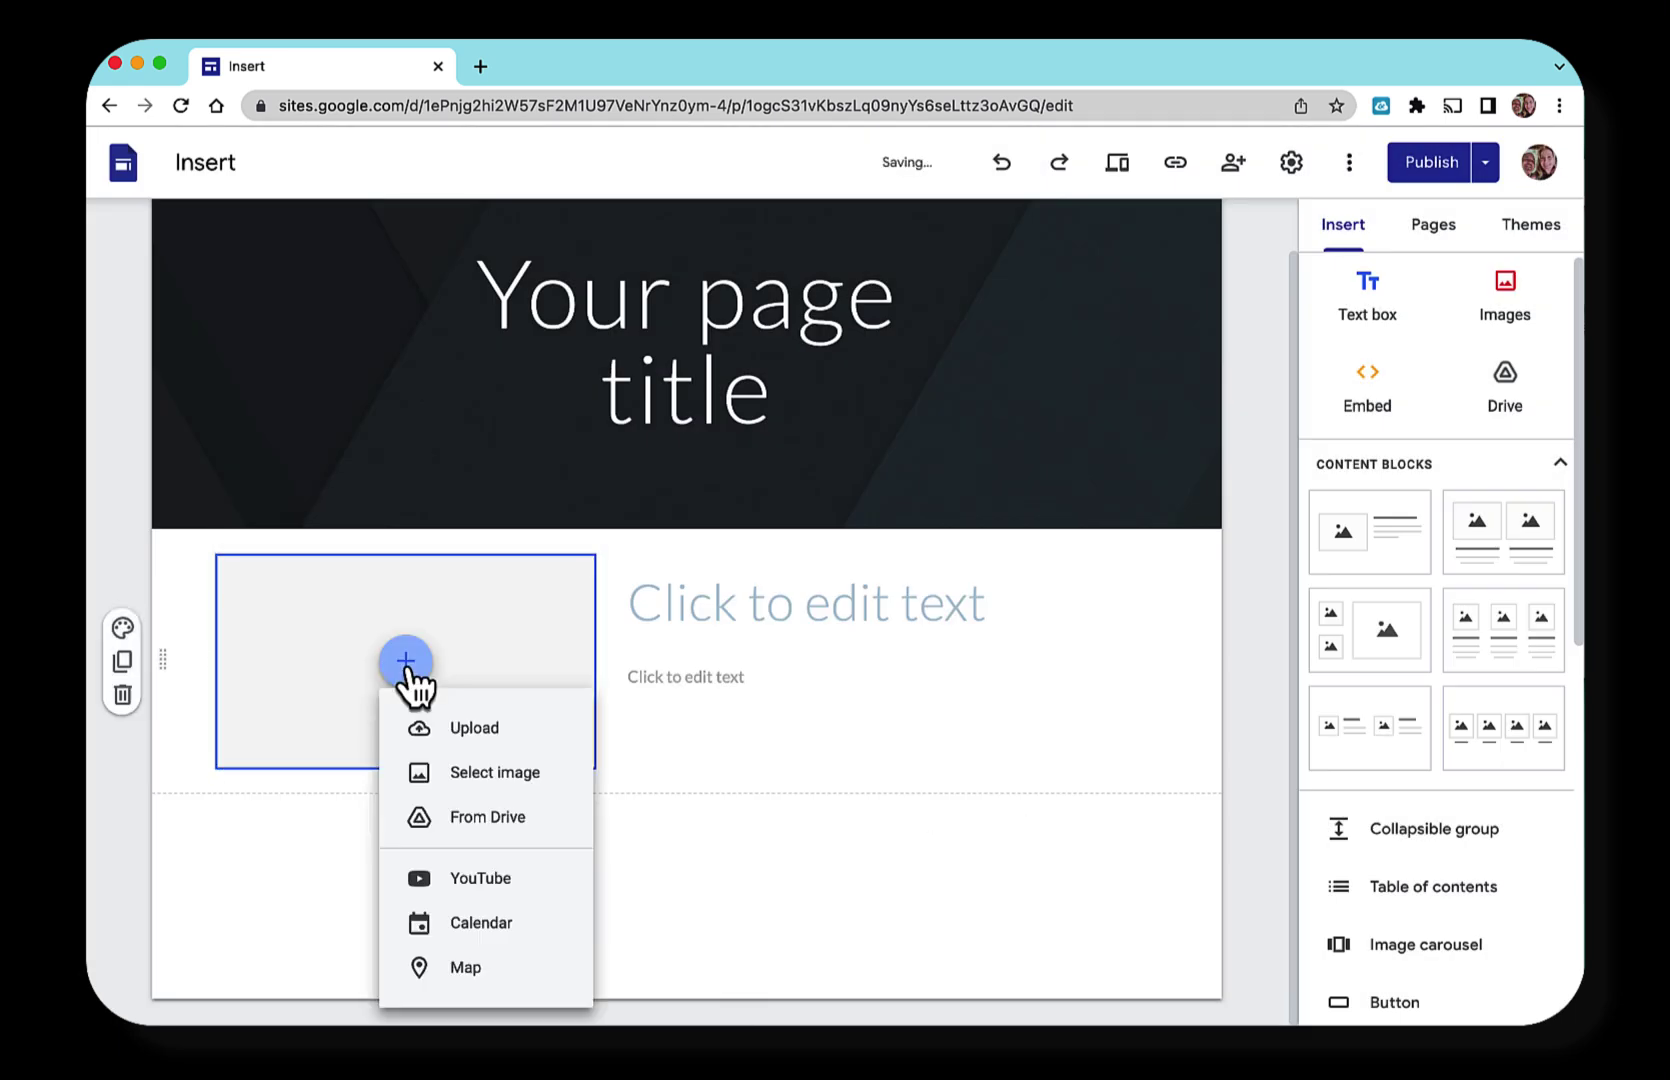
left_click(489, 970)
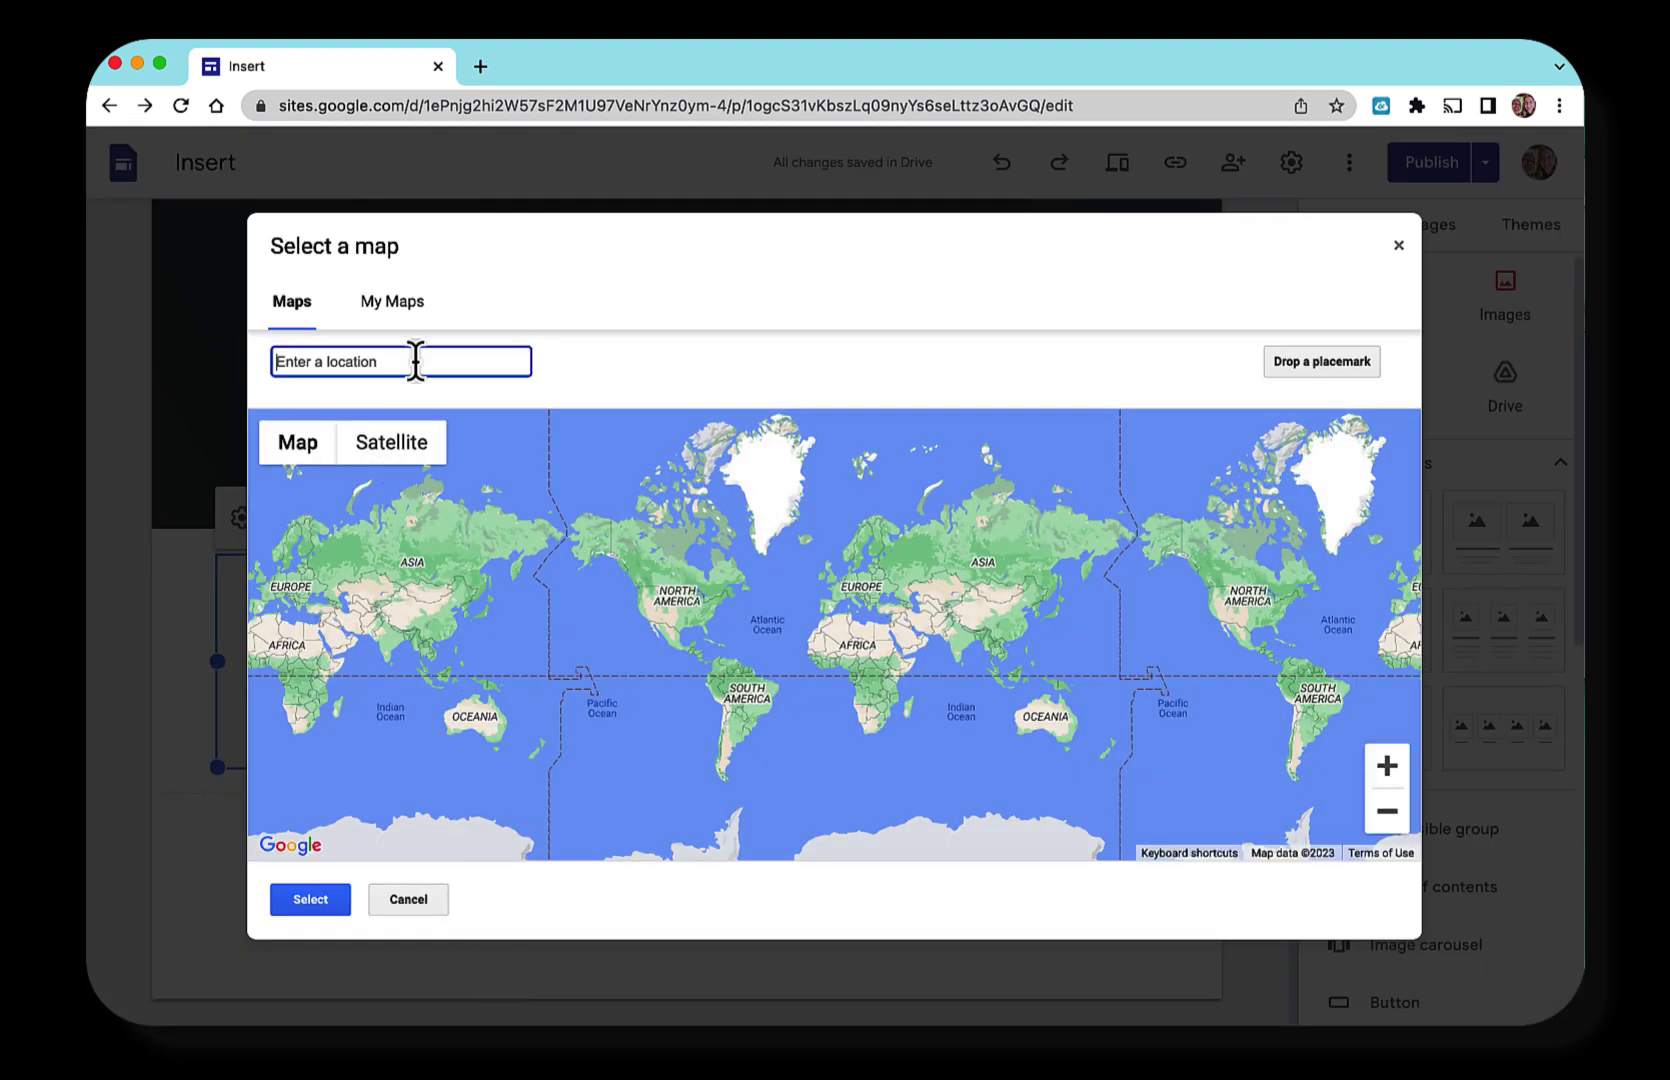
type("230 beech")
key("Return")
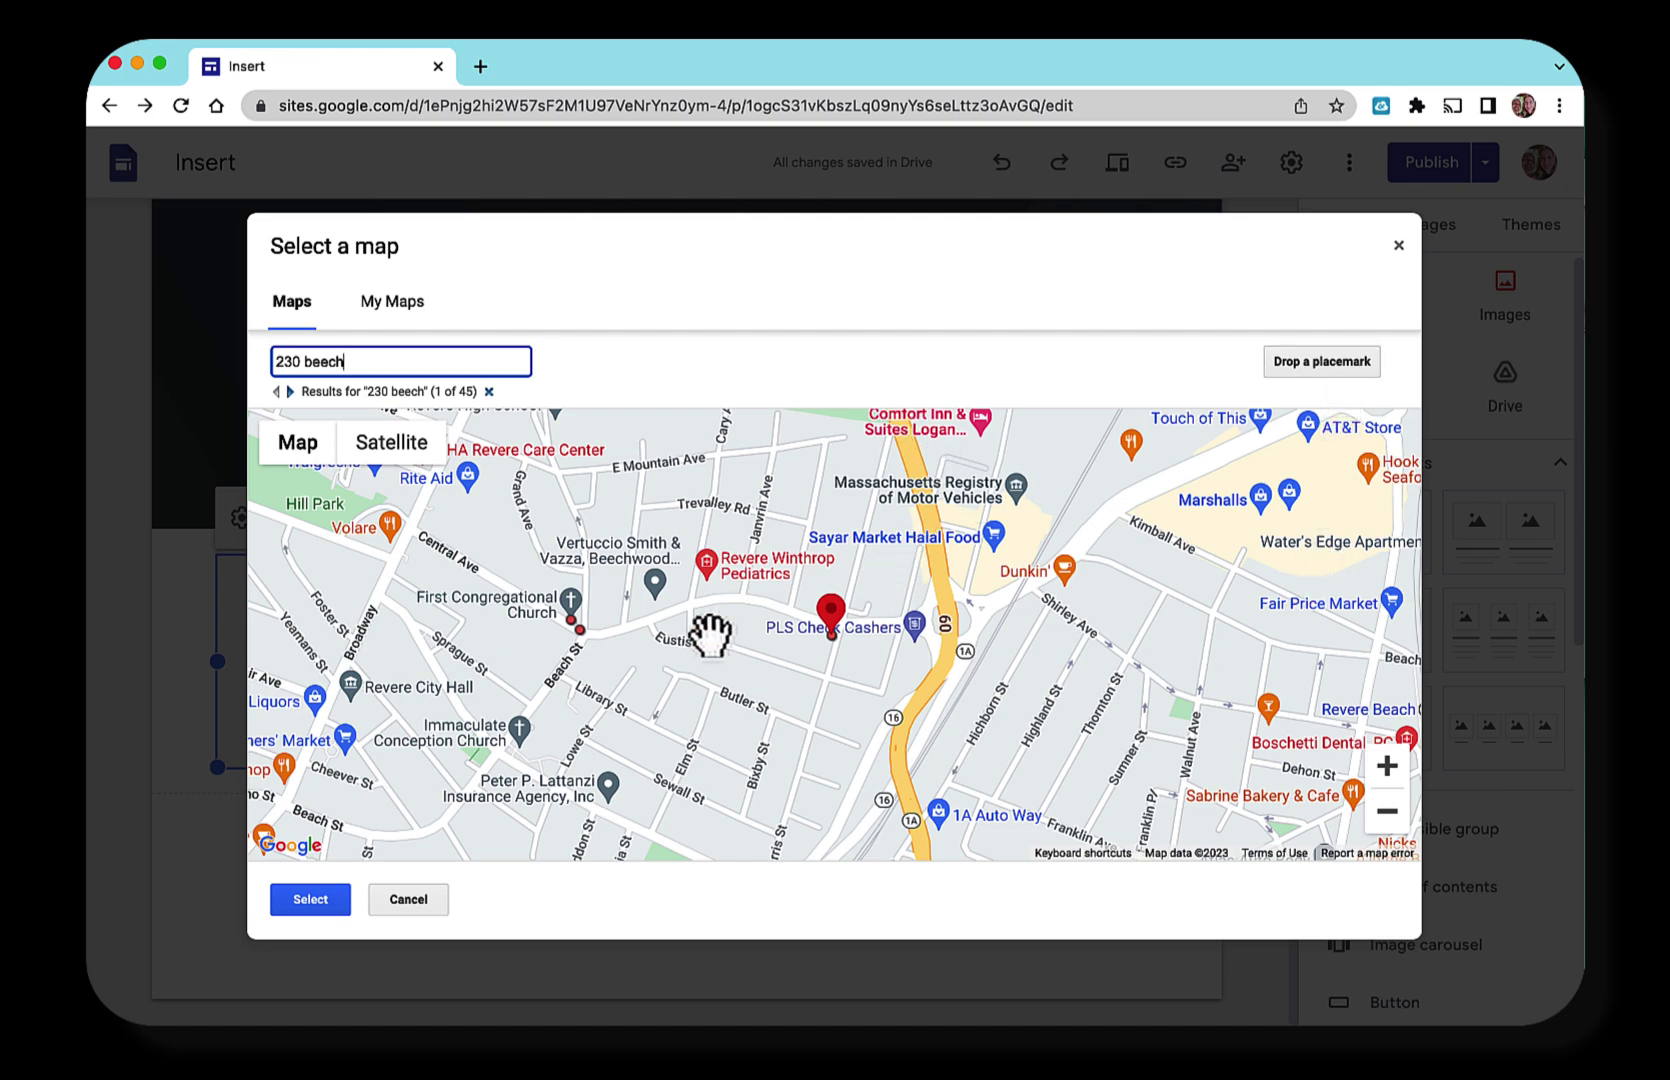
left_click(309, 899)
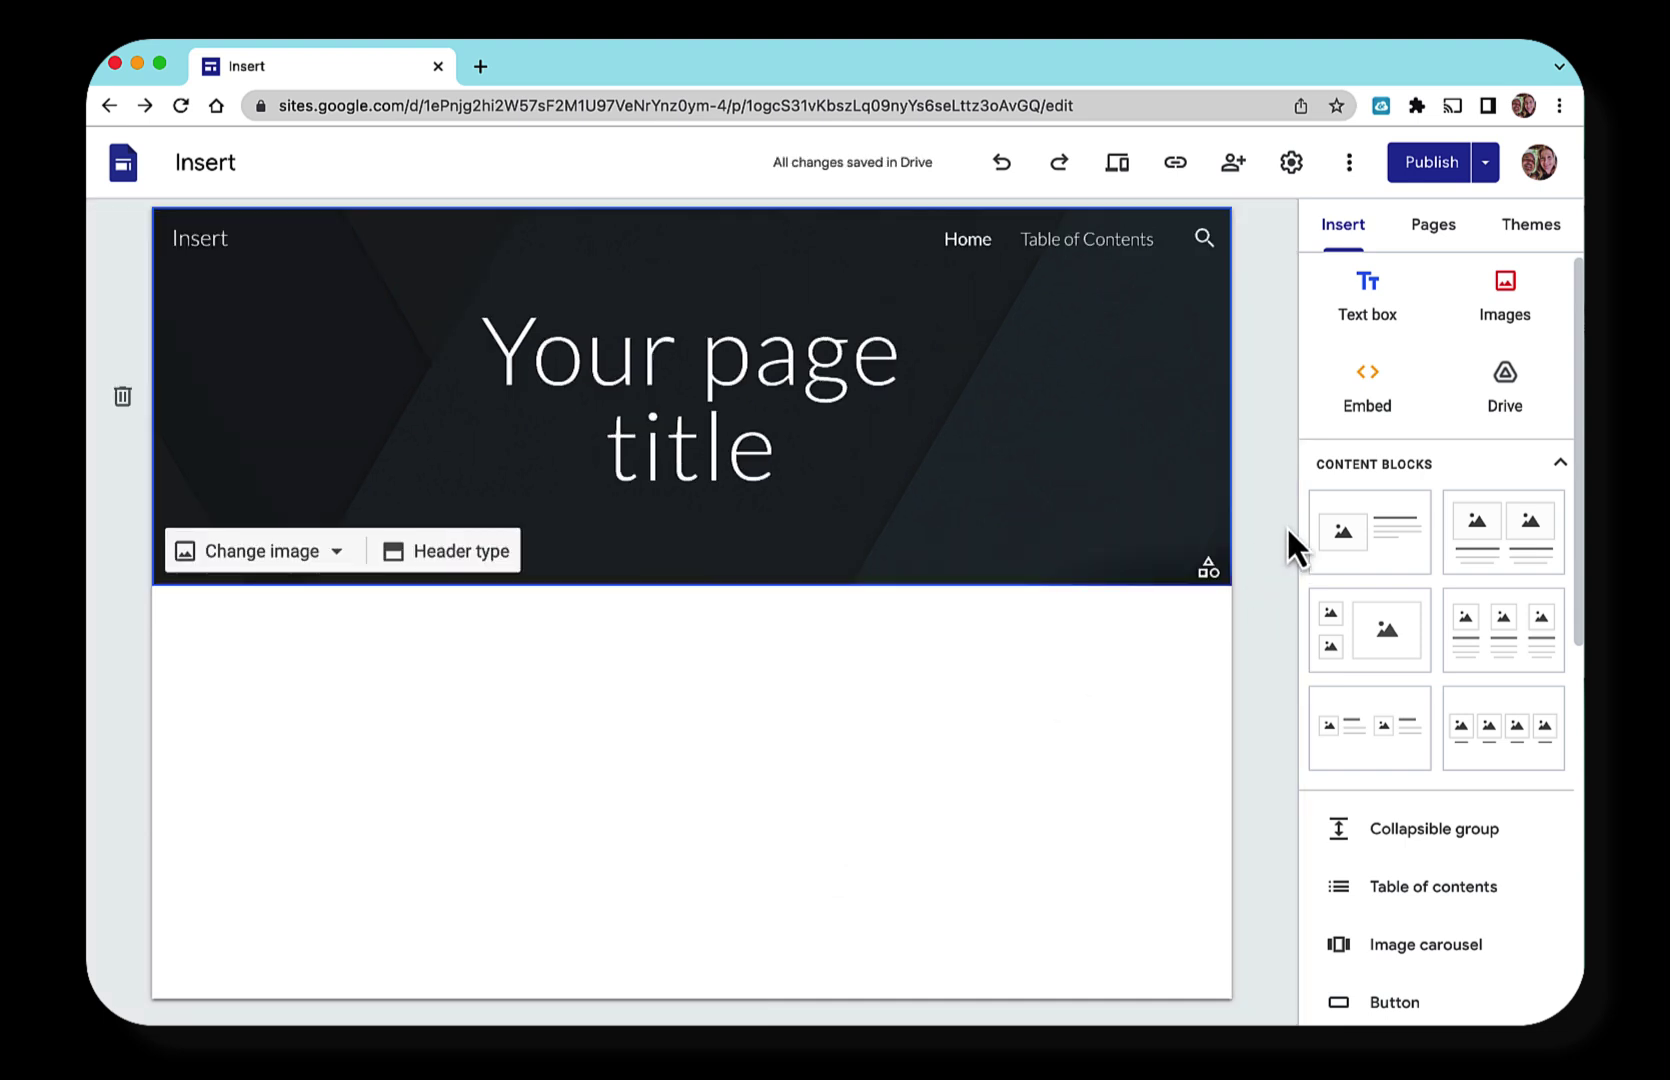
Step: Add two-image, three-image and four-image content blocks to the page
left_click(1532, 533)
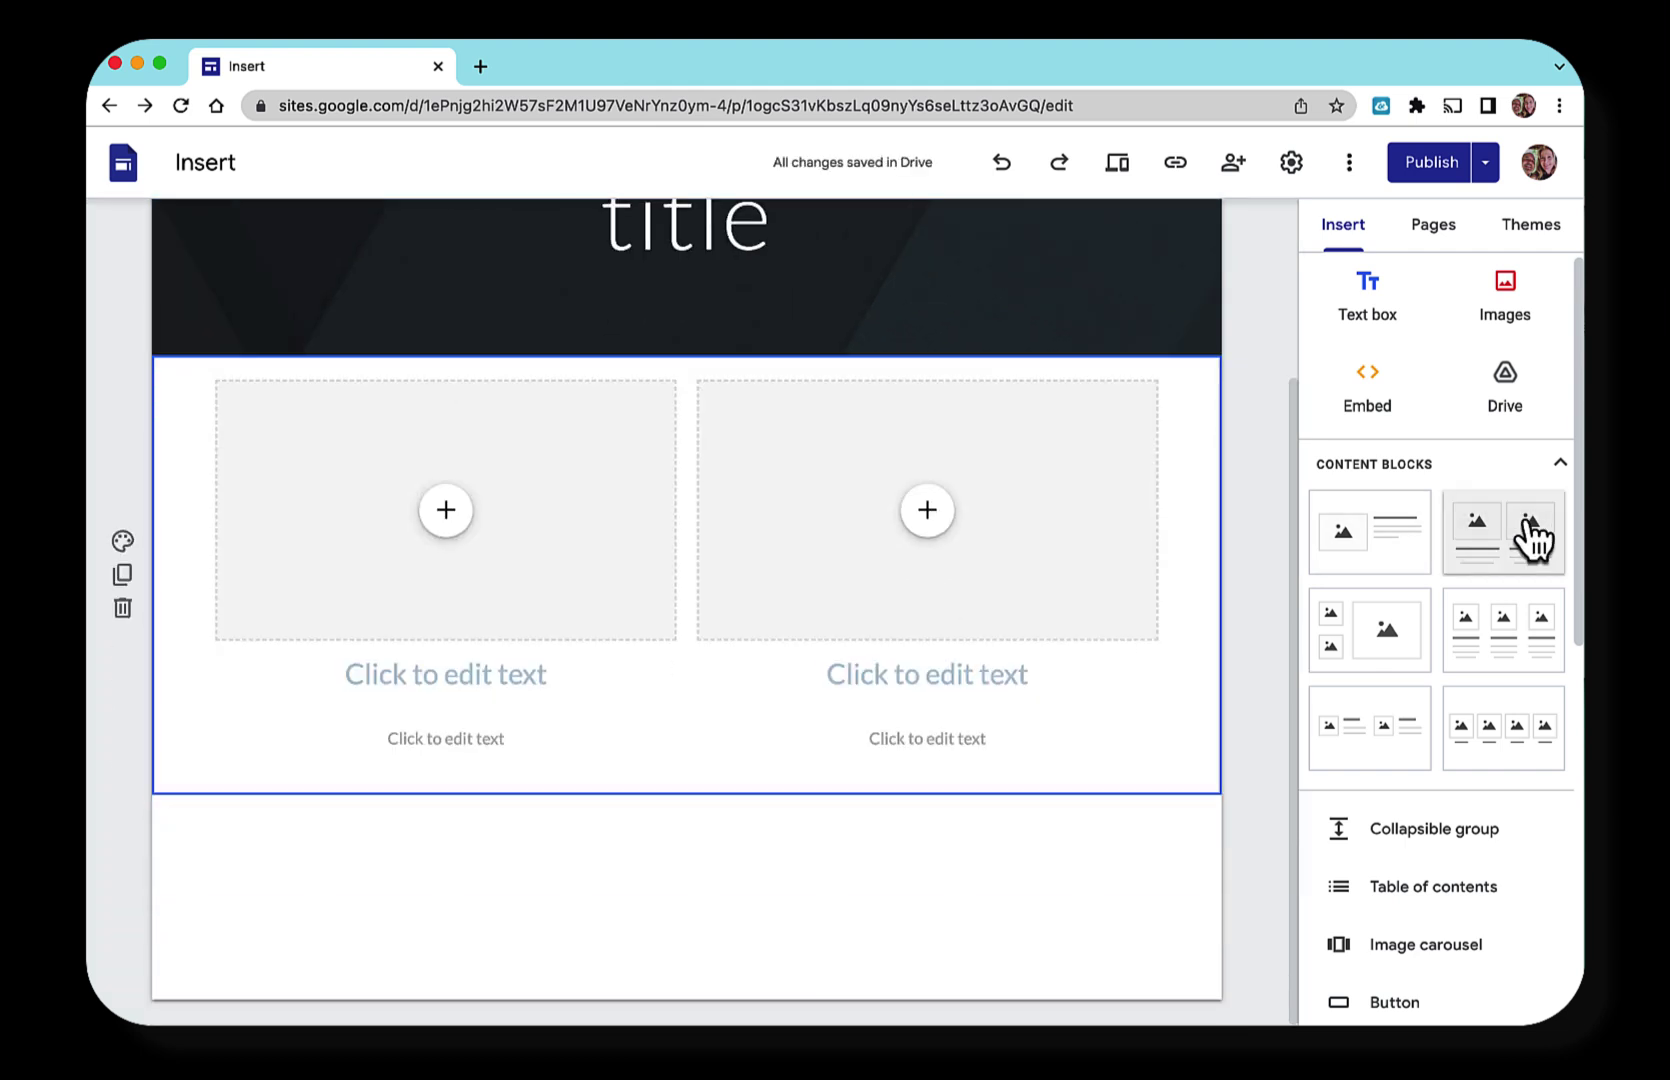
left_click(1510, 650)
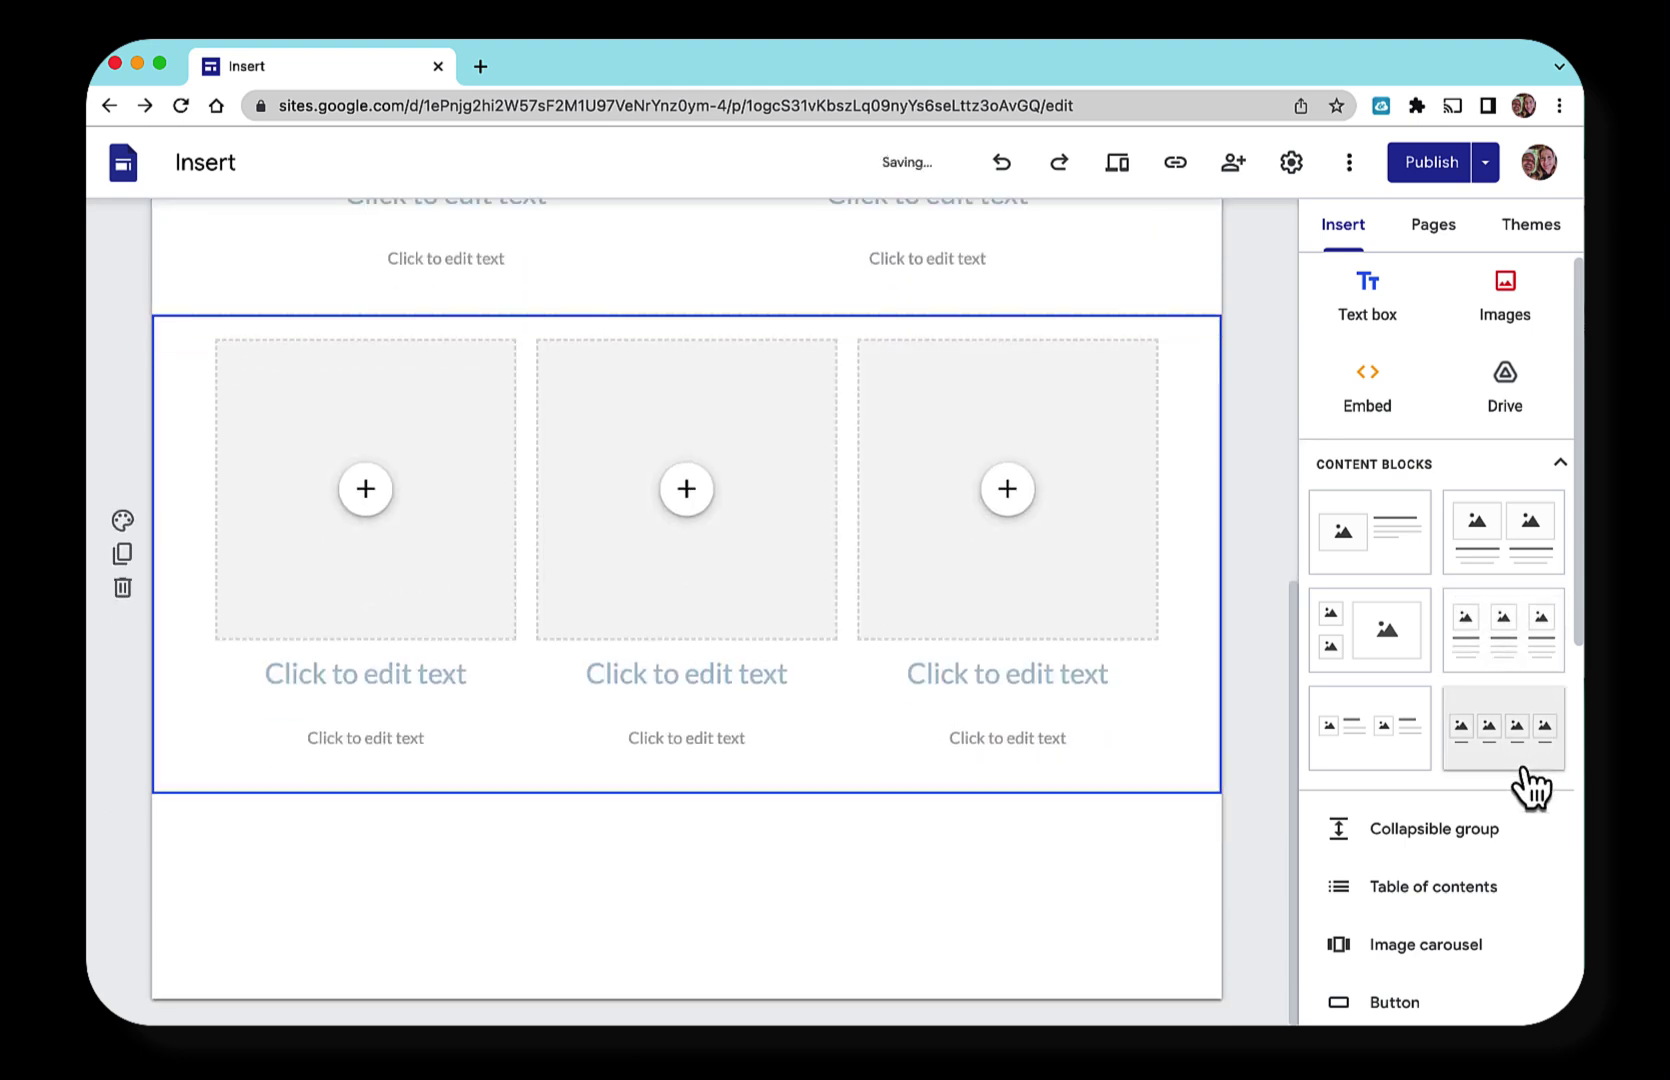
left_click(1522, 770)
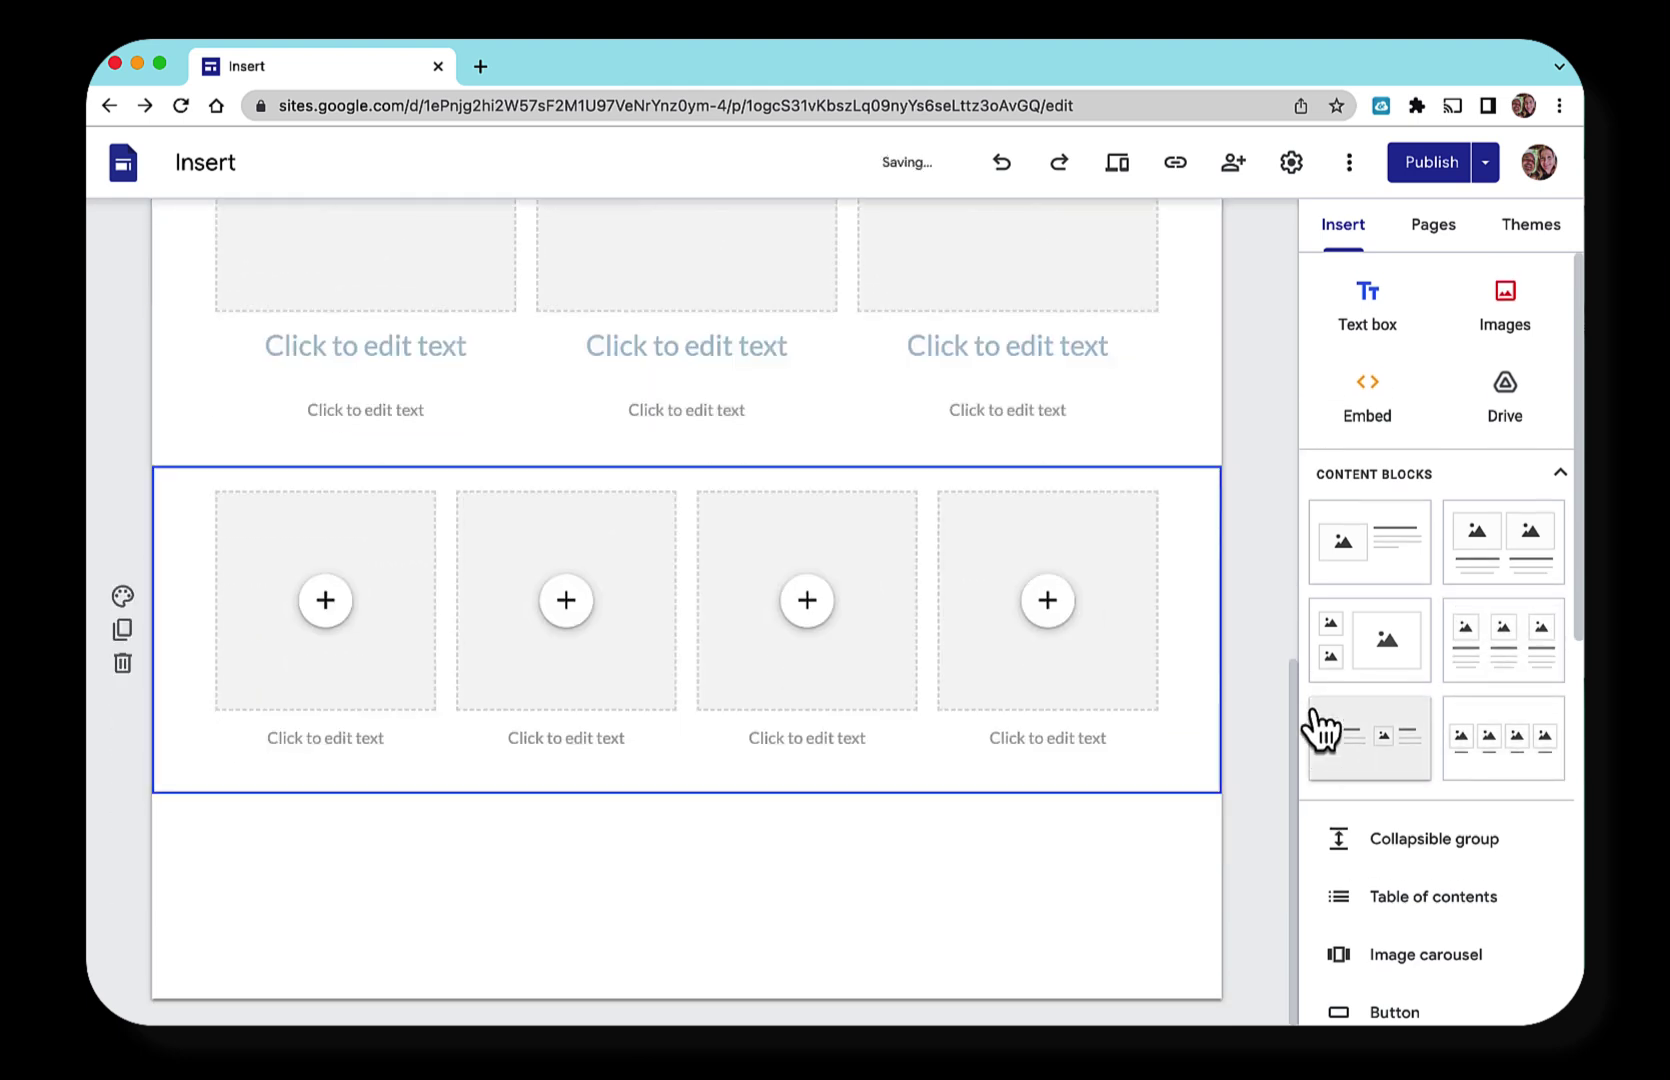
Step: Click into the left card's heading and body text, then deselect the card
scroll(1195, 645, "up", 6)
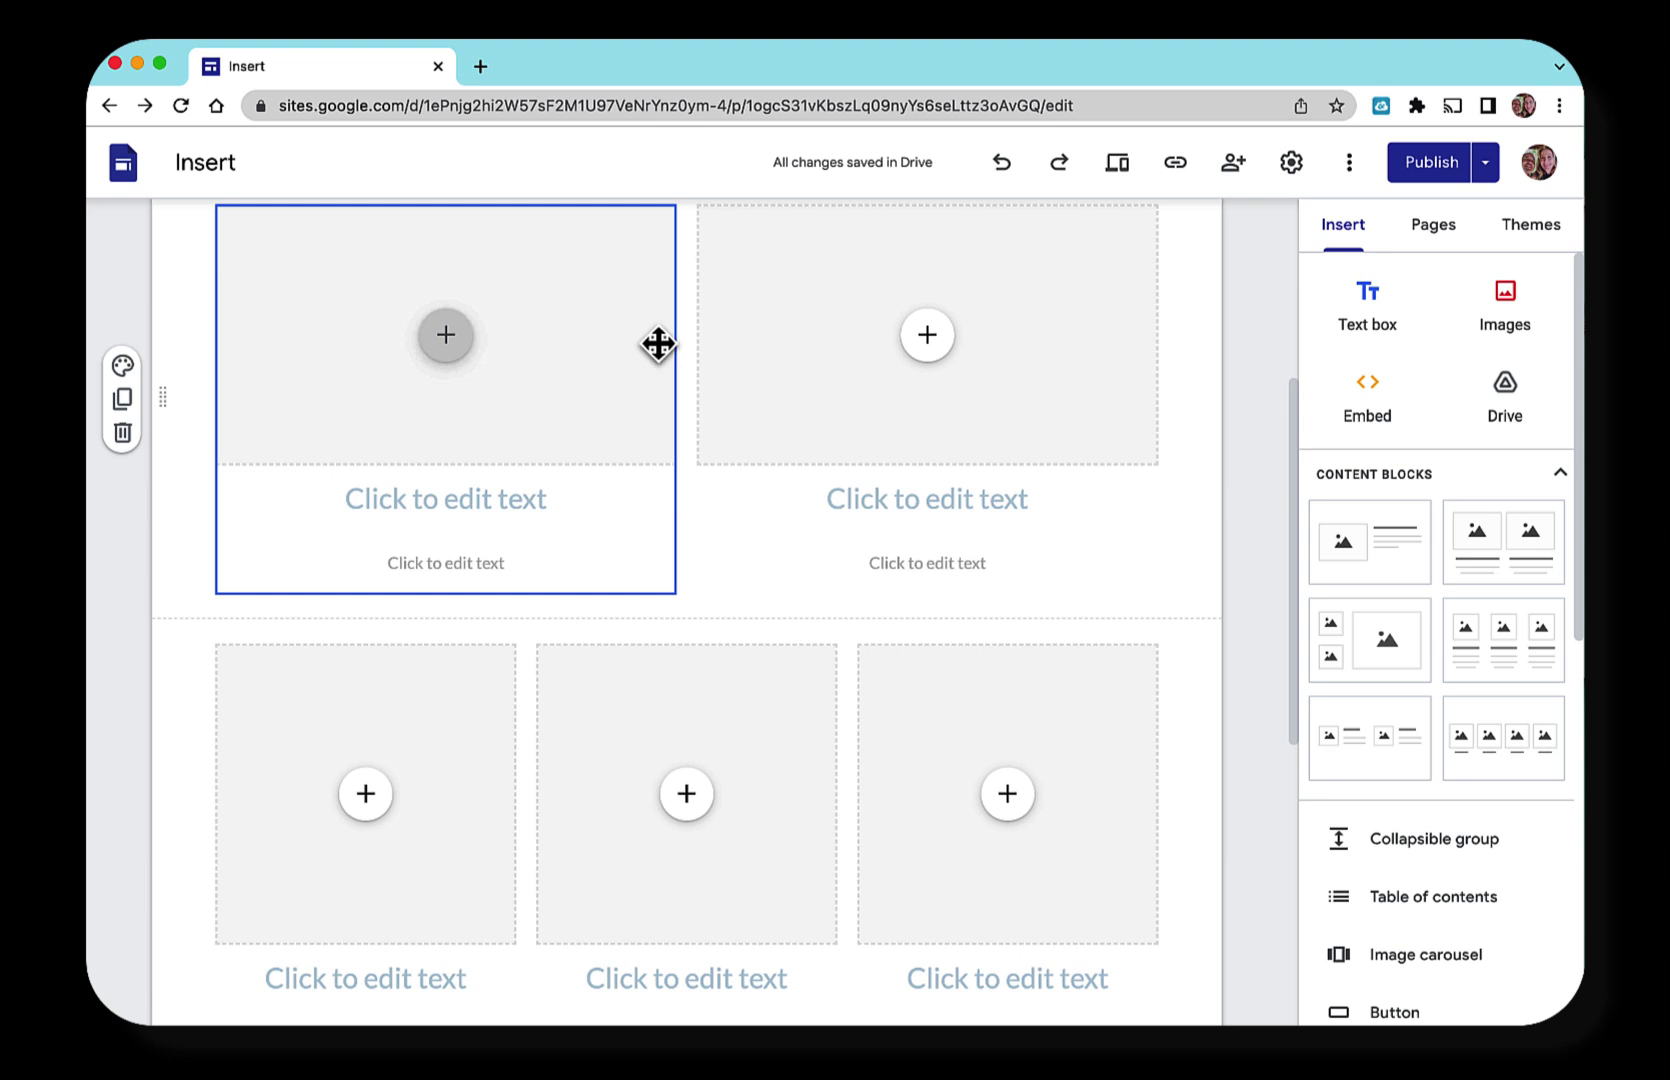
scroll(608, 358, "up", 1)
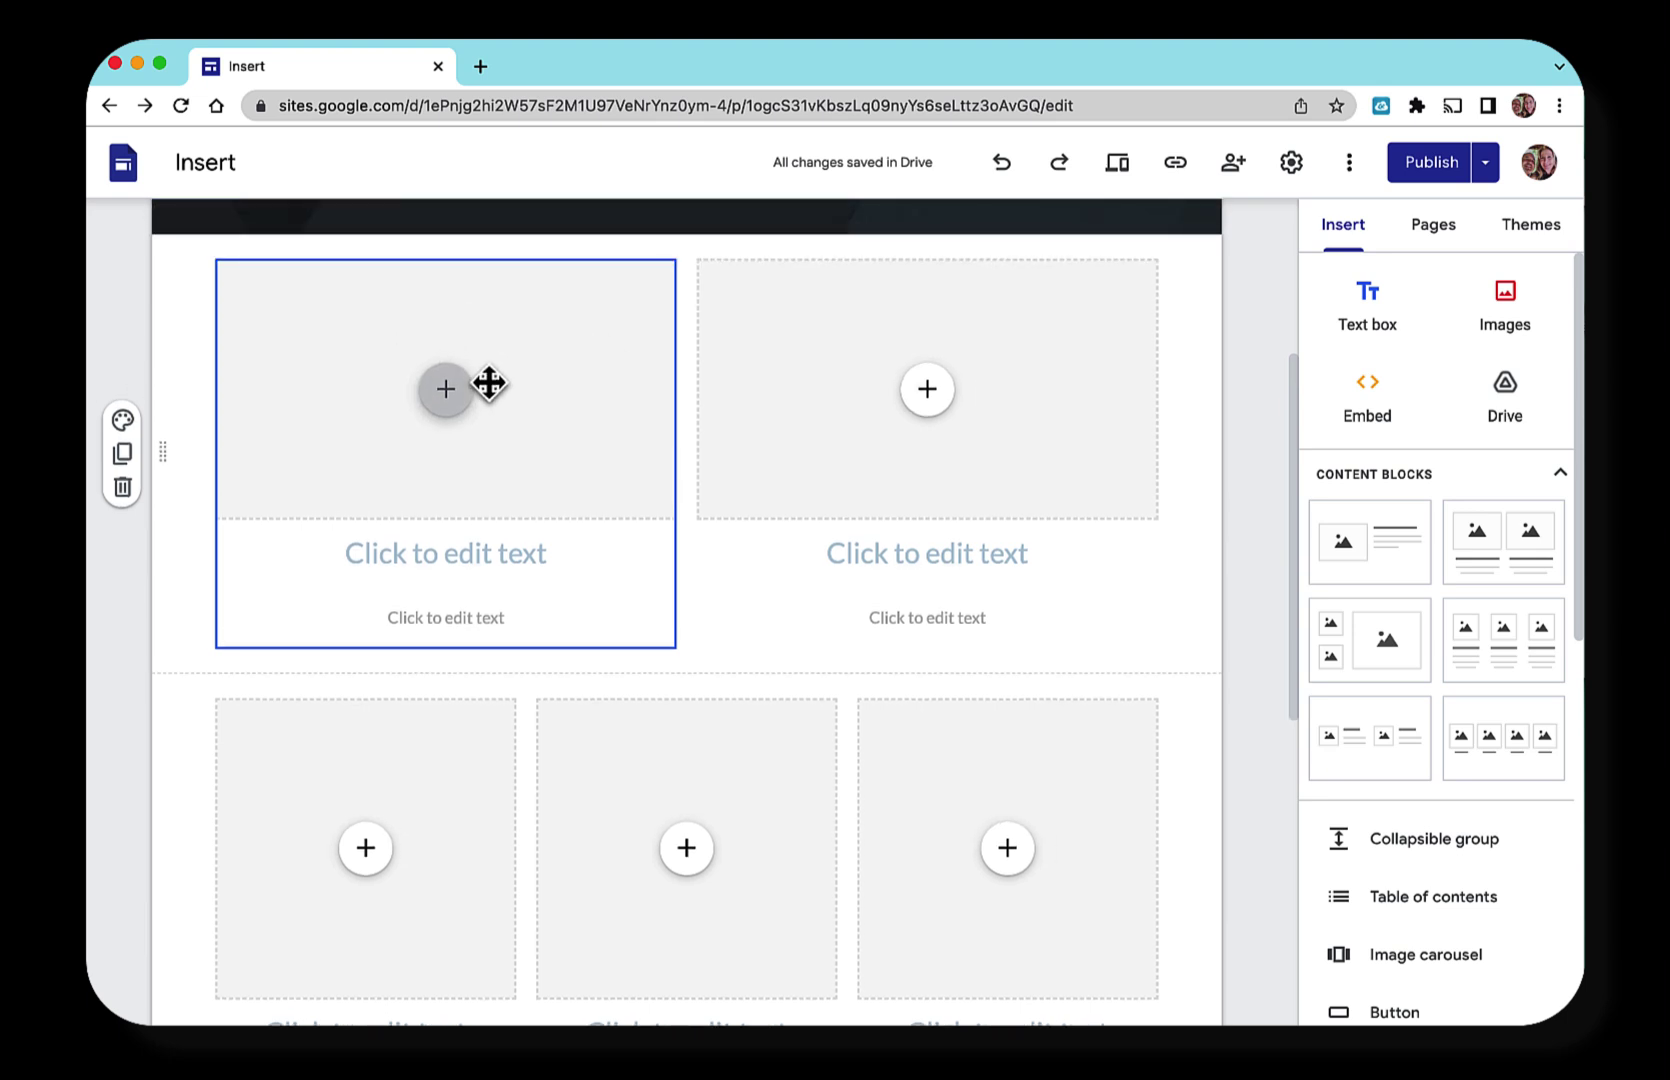
left_click(459, 545)
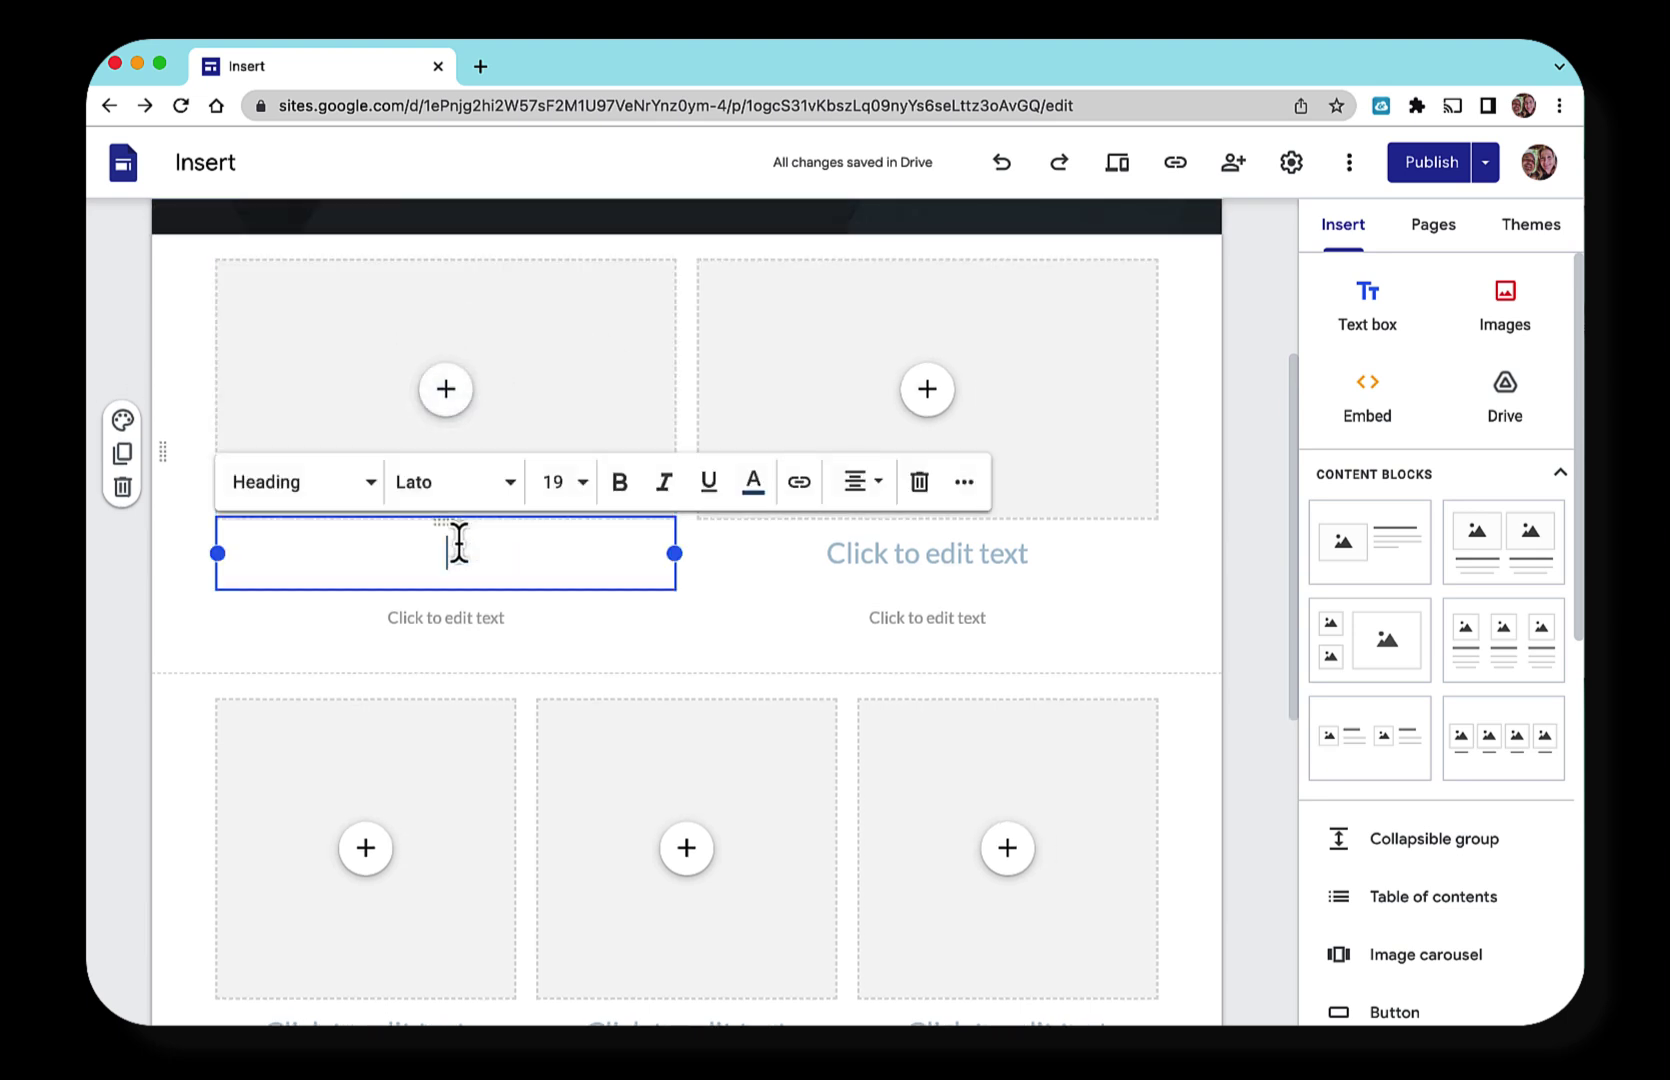
left_click(455, 615)
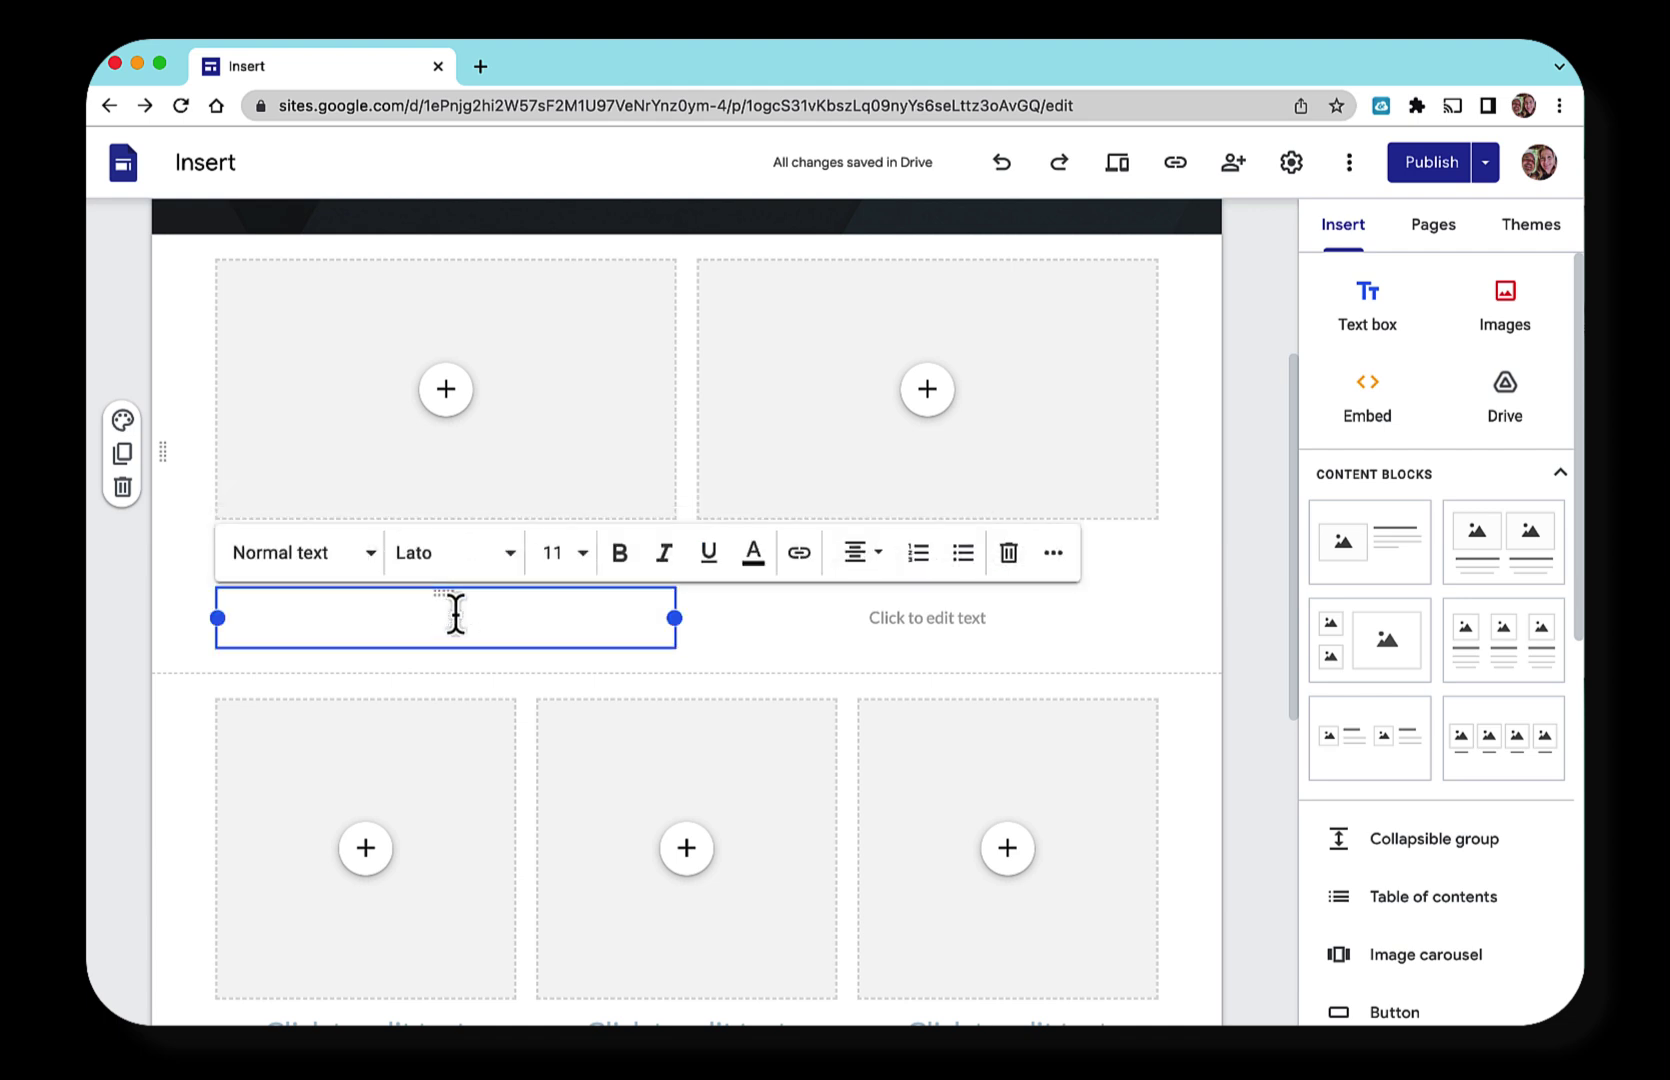
left_click(1238, 624)
scroll(1238, 624, "up", 2)
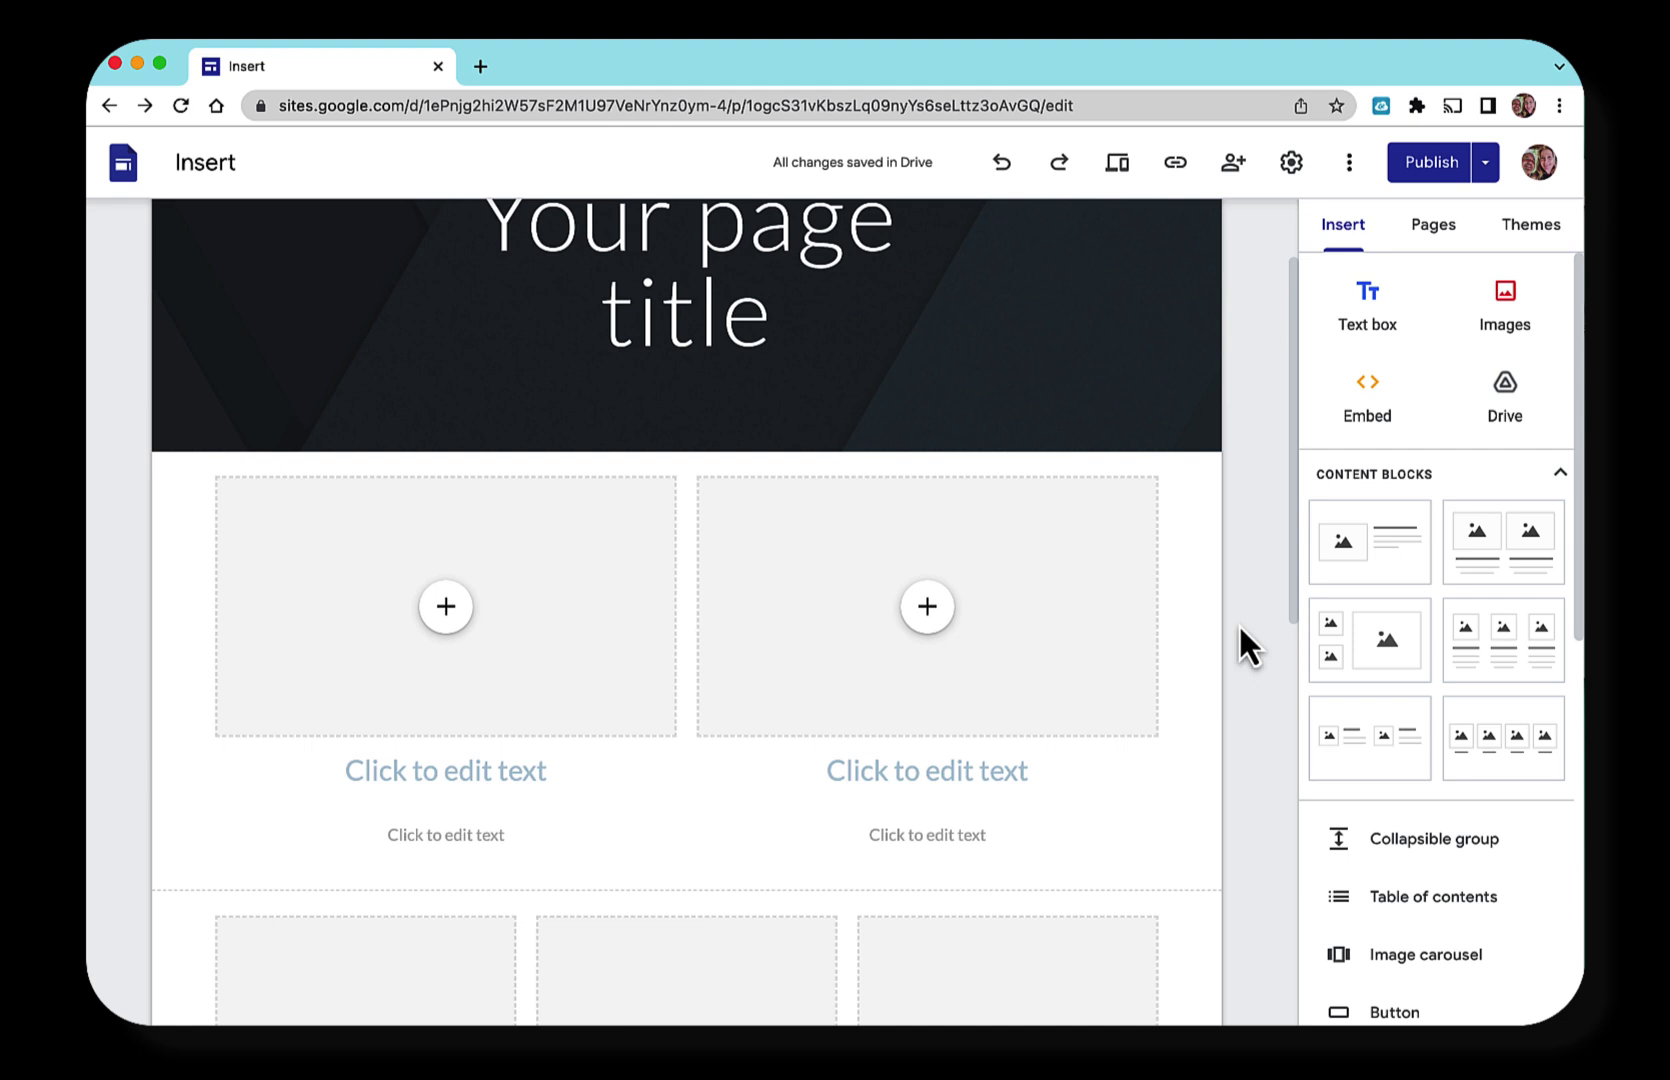
Step: Move the three-image section above the two-image section, directly under the header
mouse_move(239, 714)
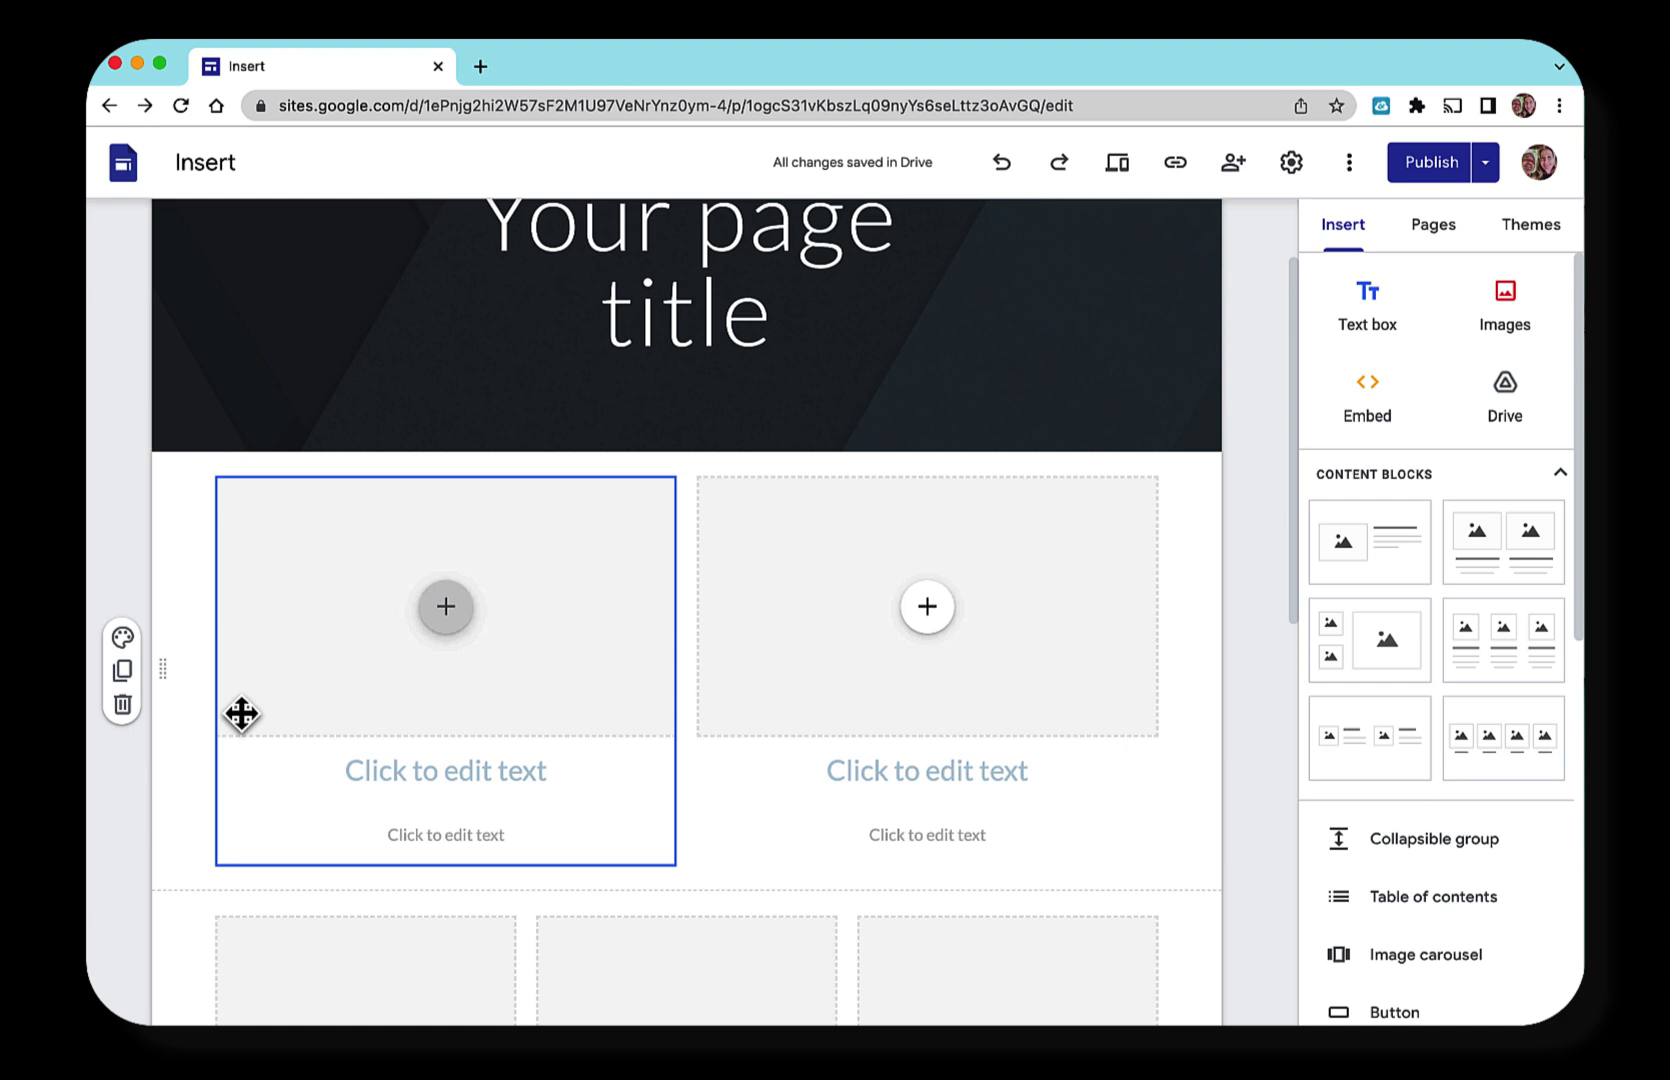
scroll(192, 660, "down", 1)
scroll(192, 660, "down", 3)
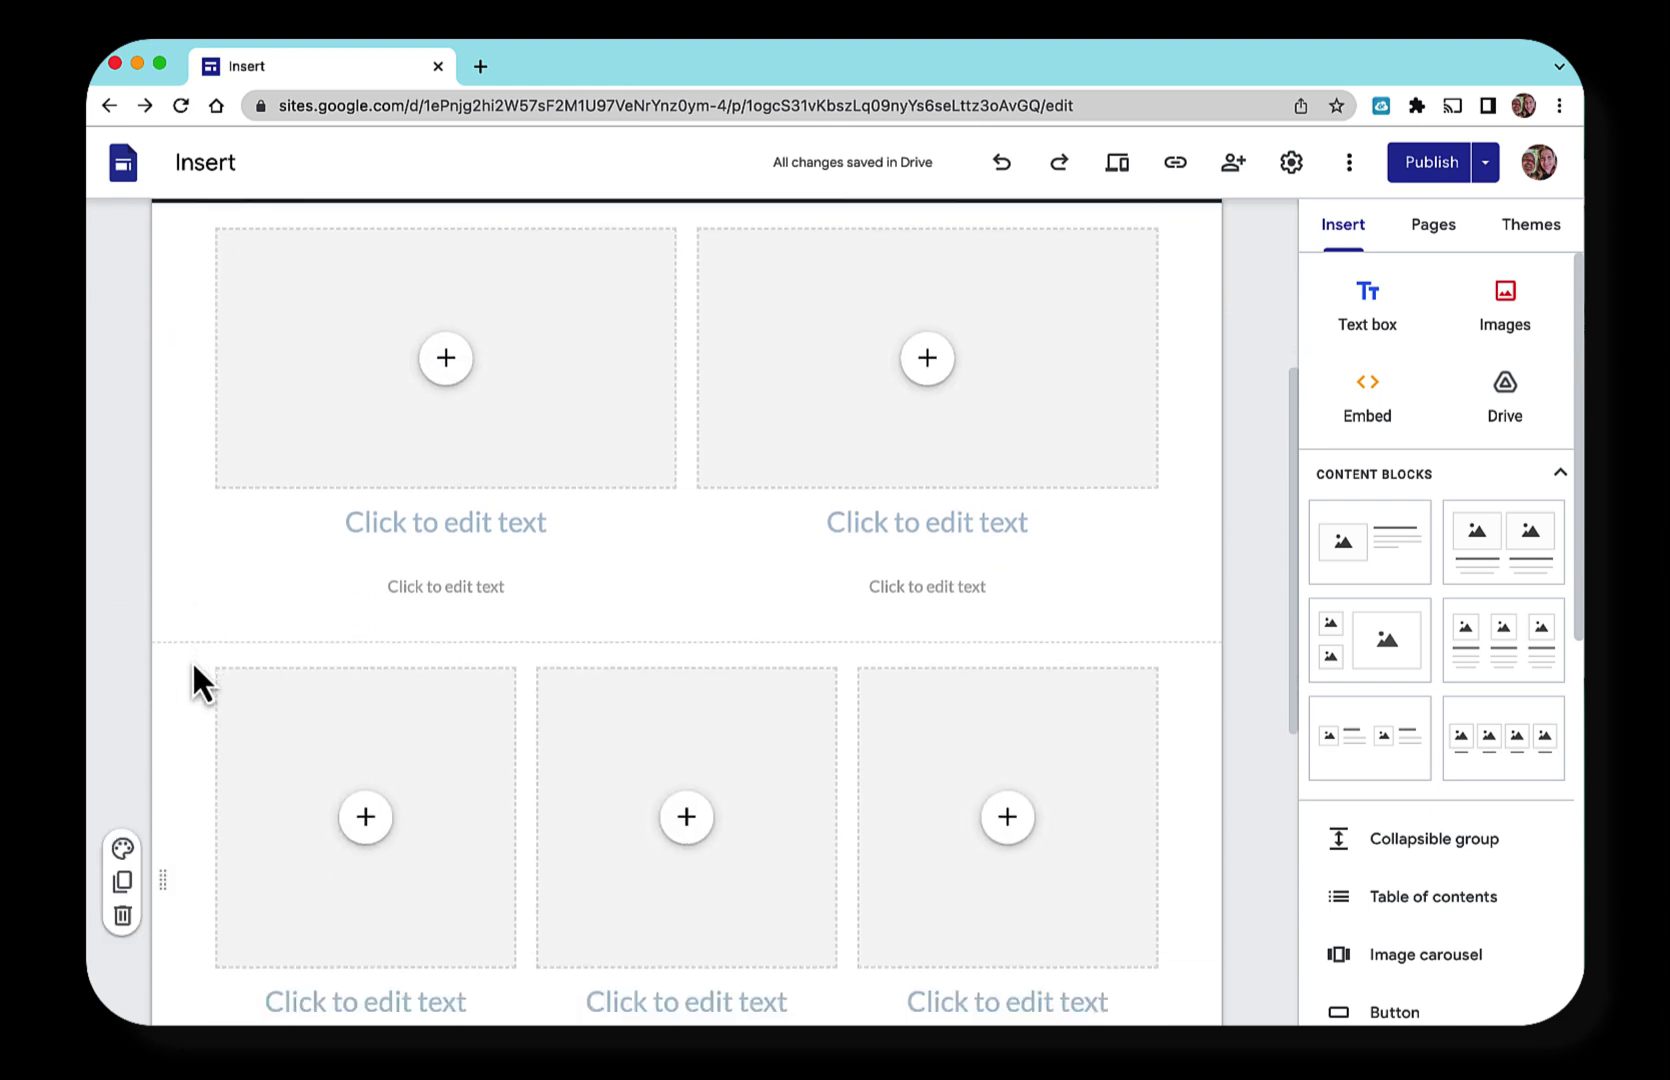
left_click_drag(164, 809, 273, 605)
scroll(220, 680, "down", 3)
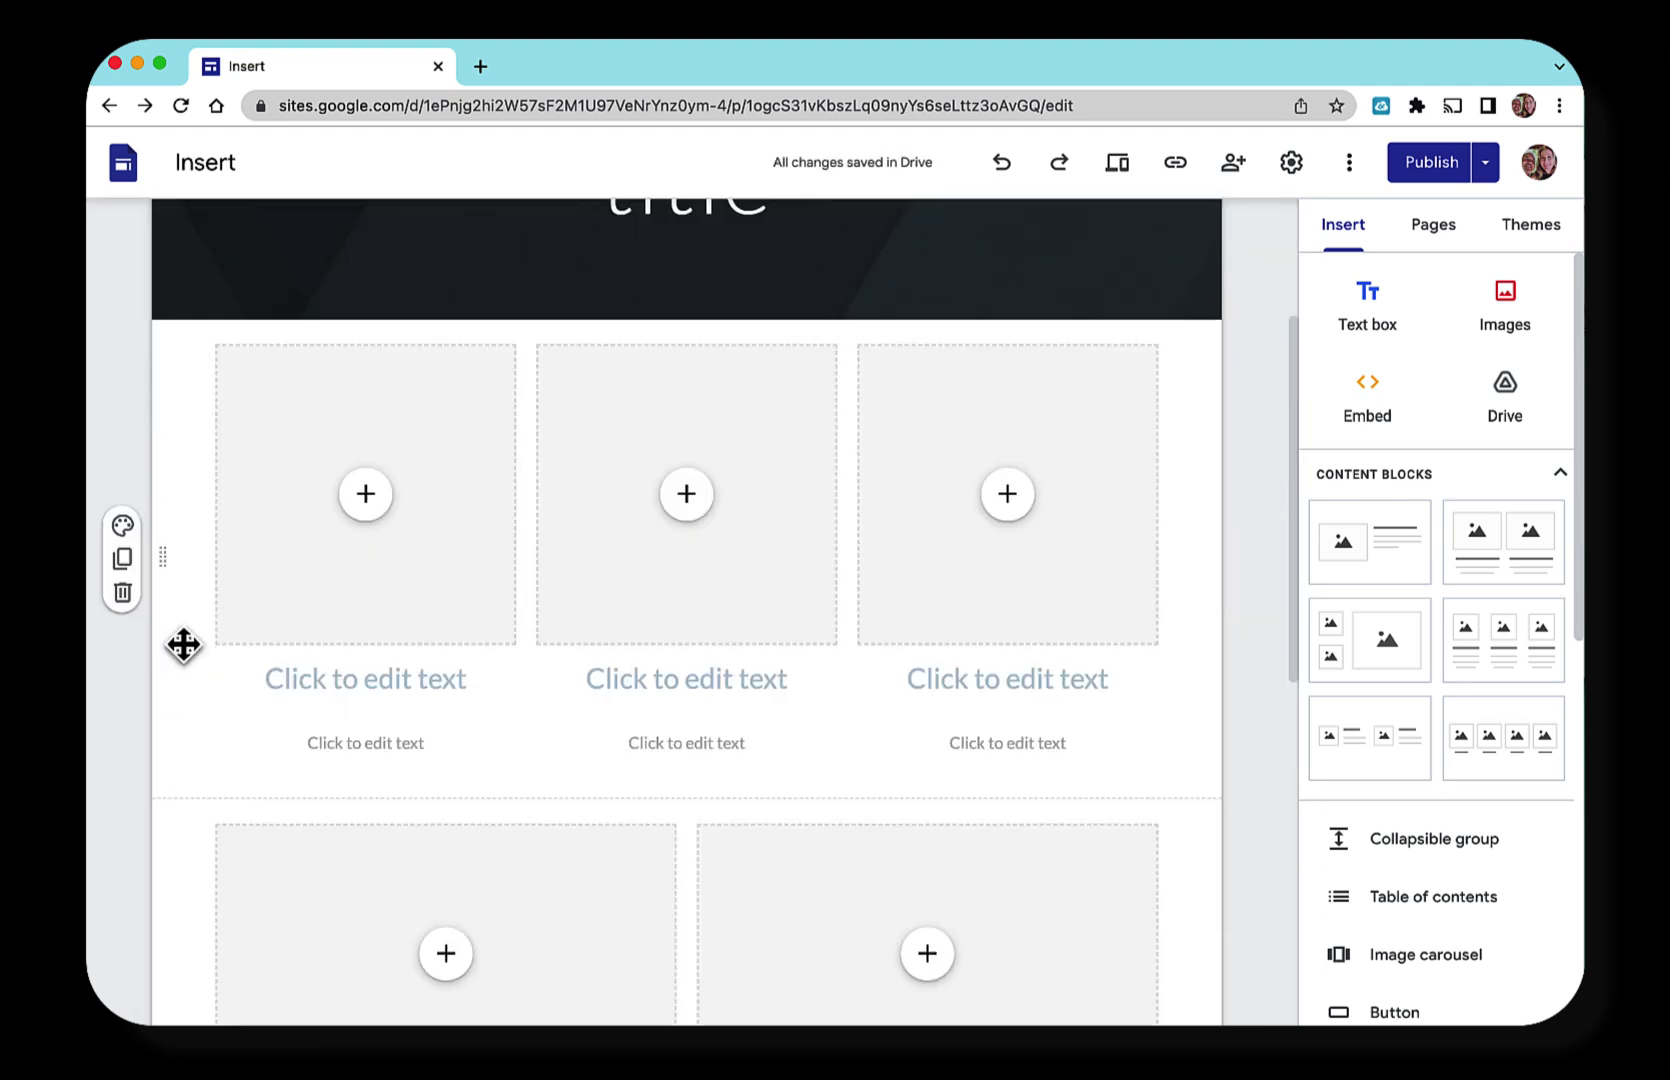
Step: Apply the dark blue Style 3 colours to the section, then duplicate it and delete the copy
left_click(123, 528)
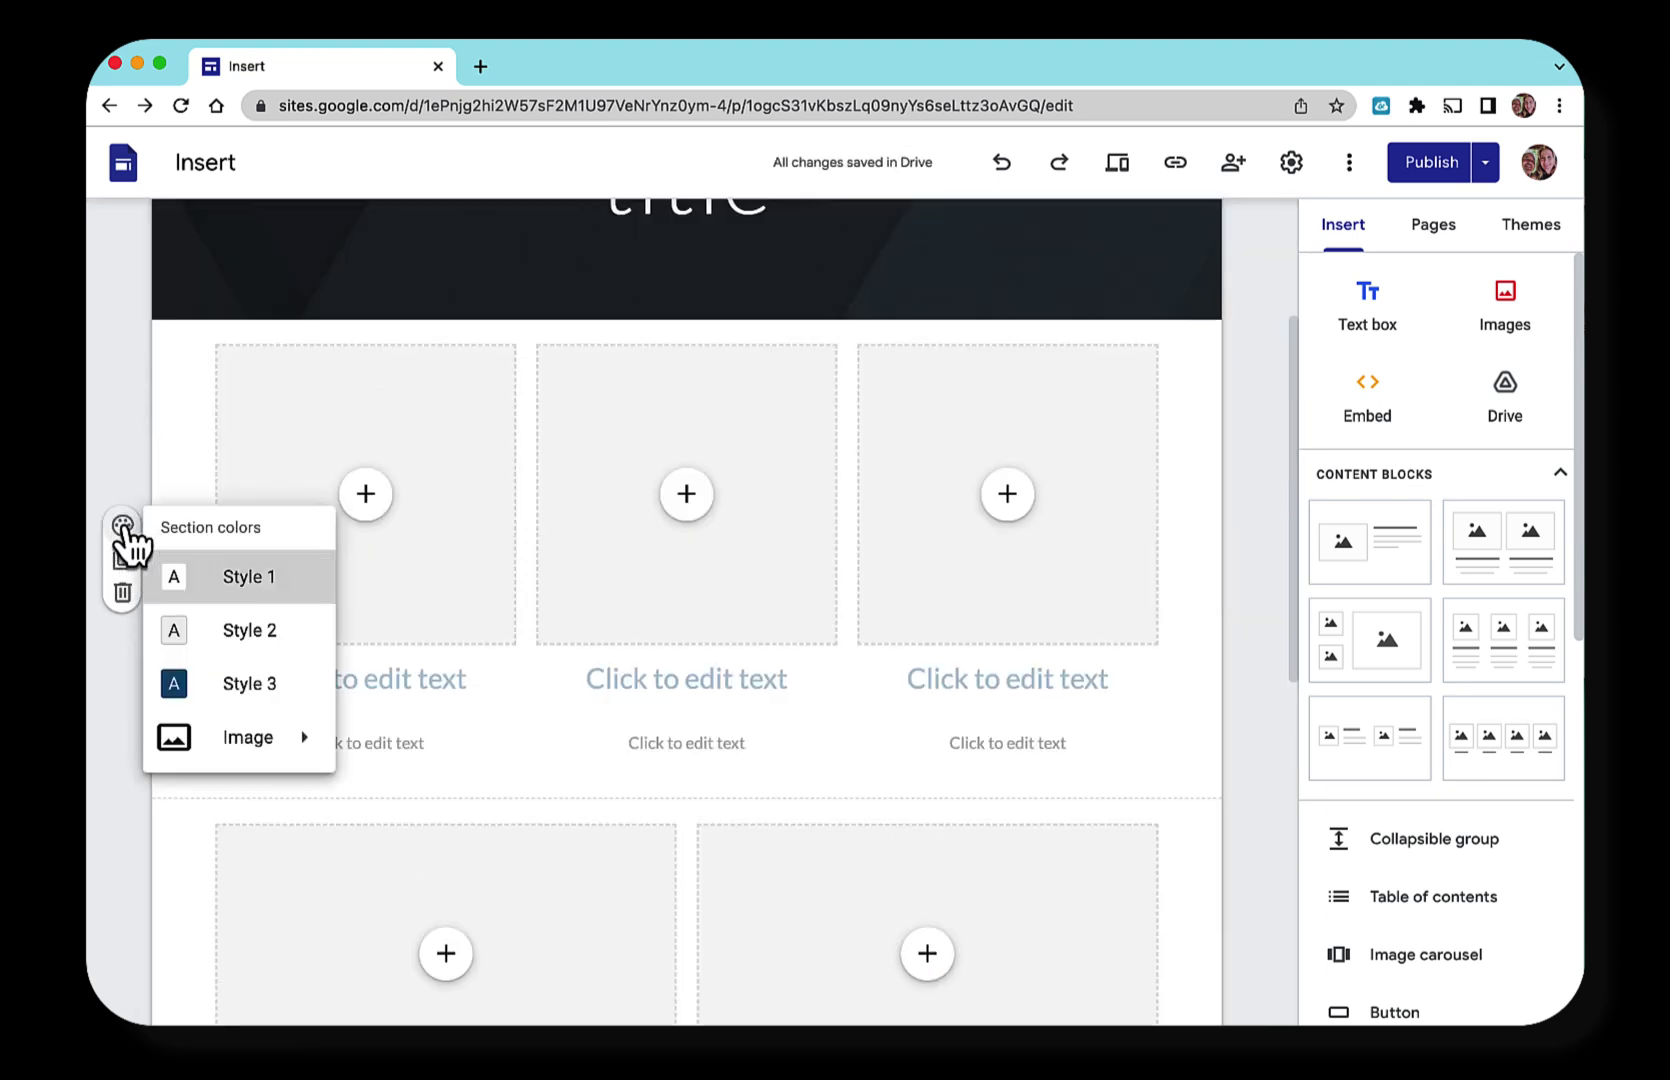
left_click(203, 682)
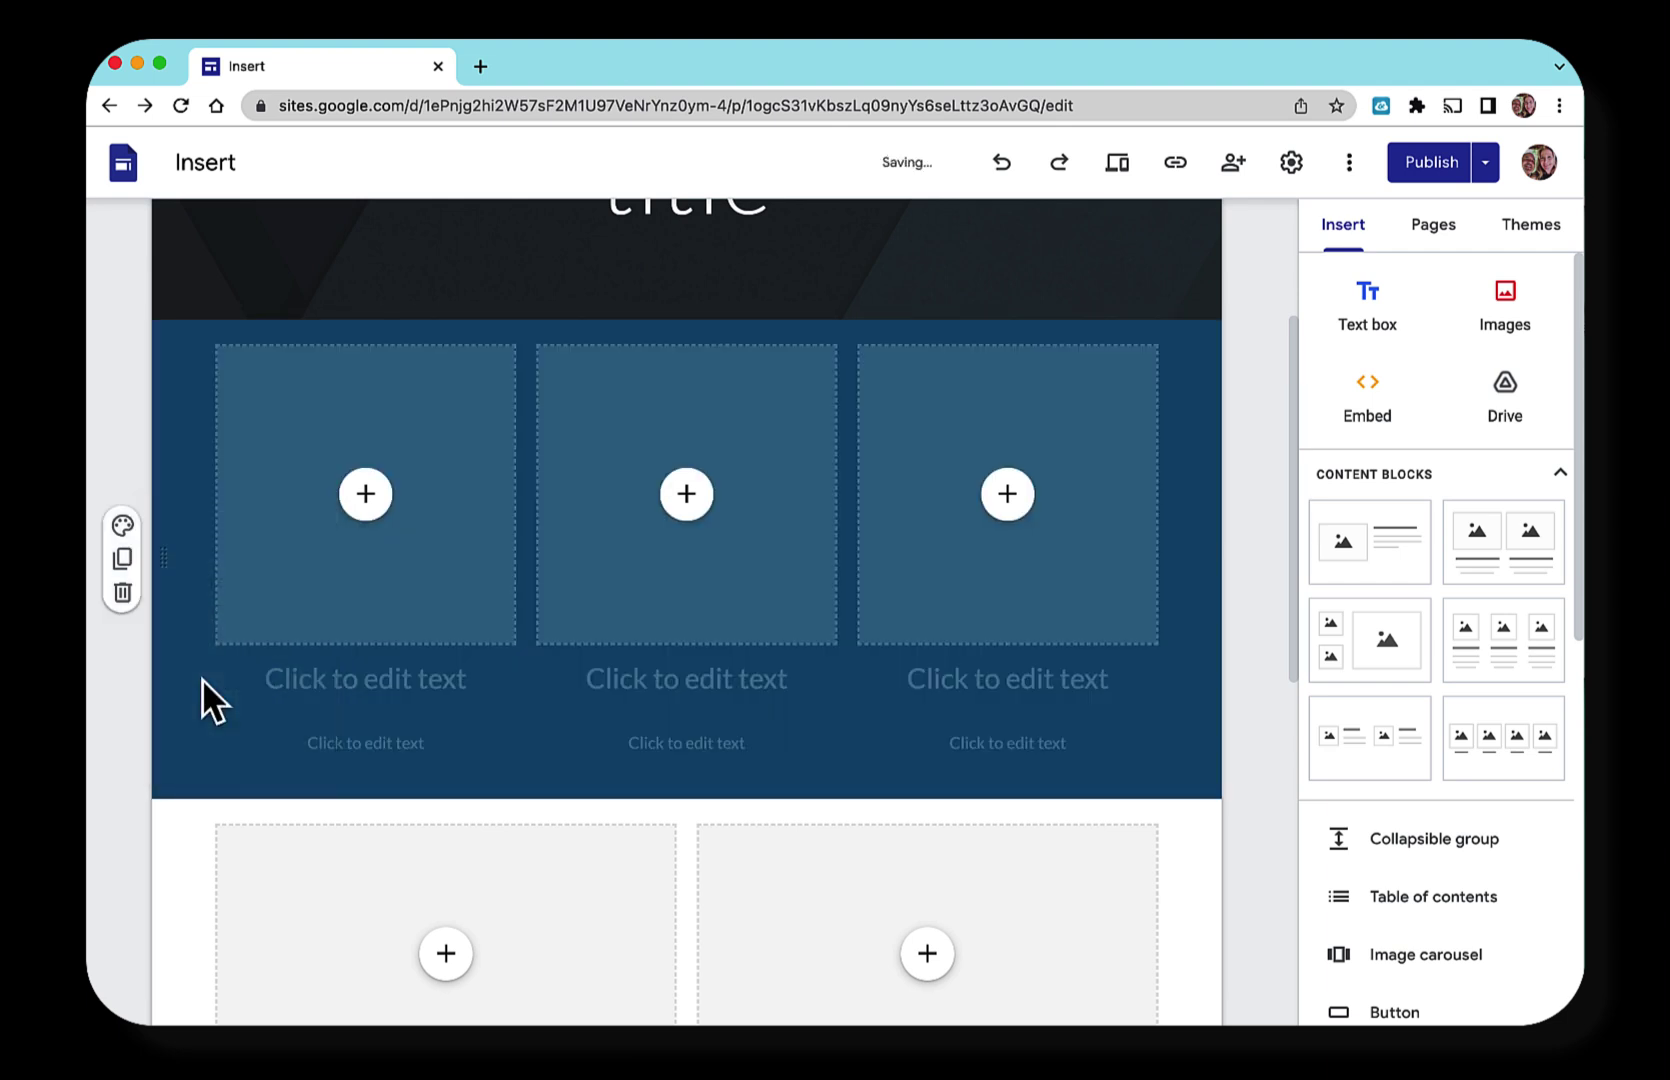
left_click(122, 558)
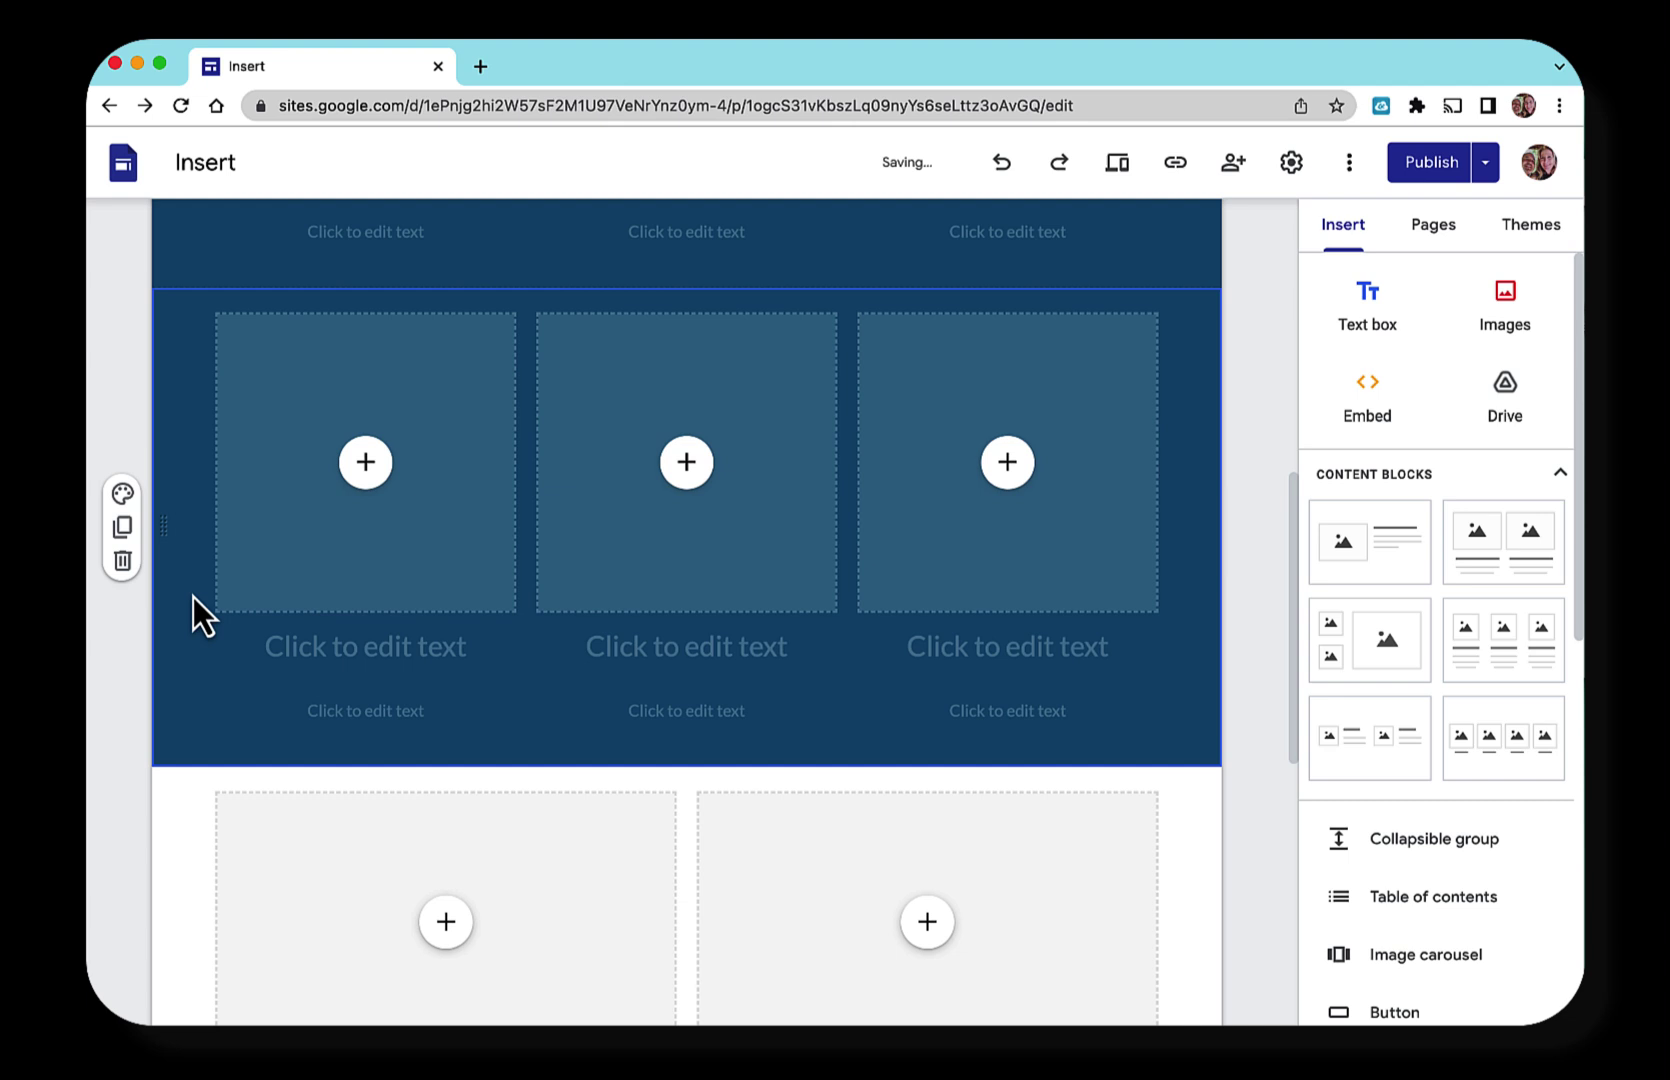
left_click(122, 560)
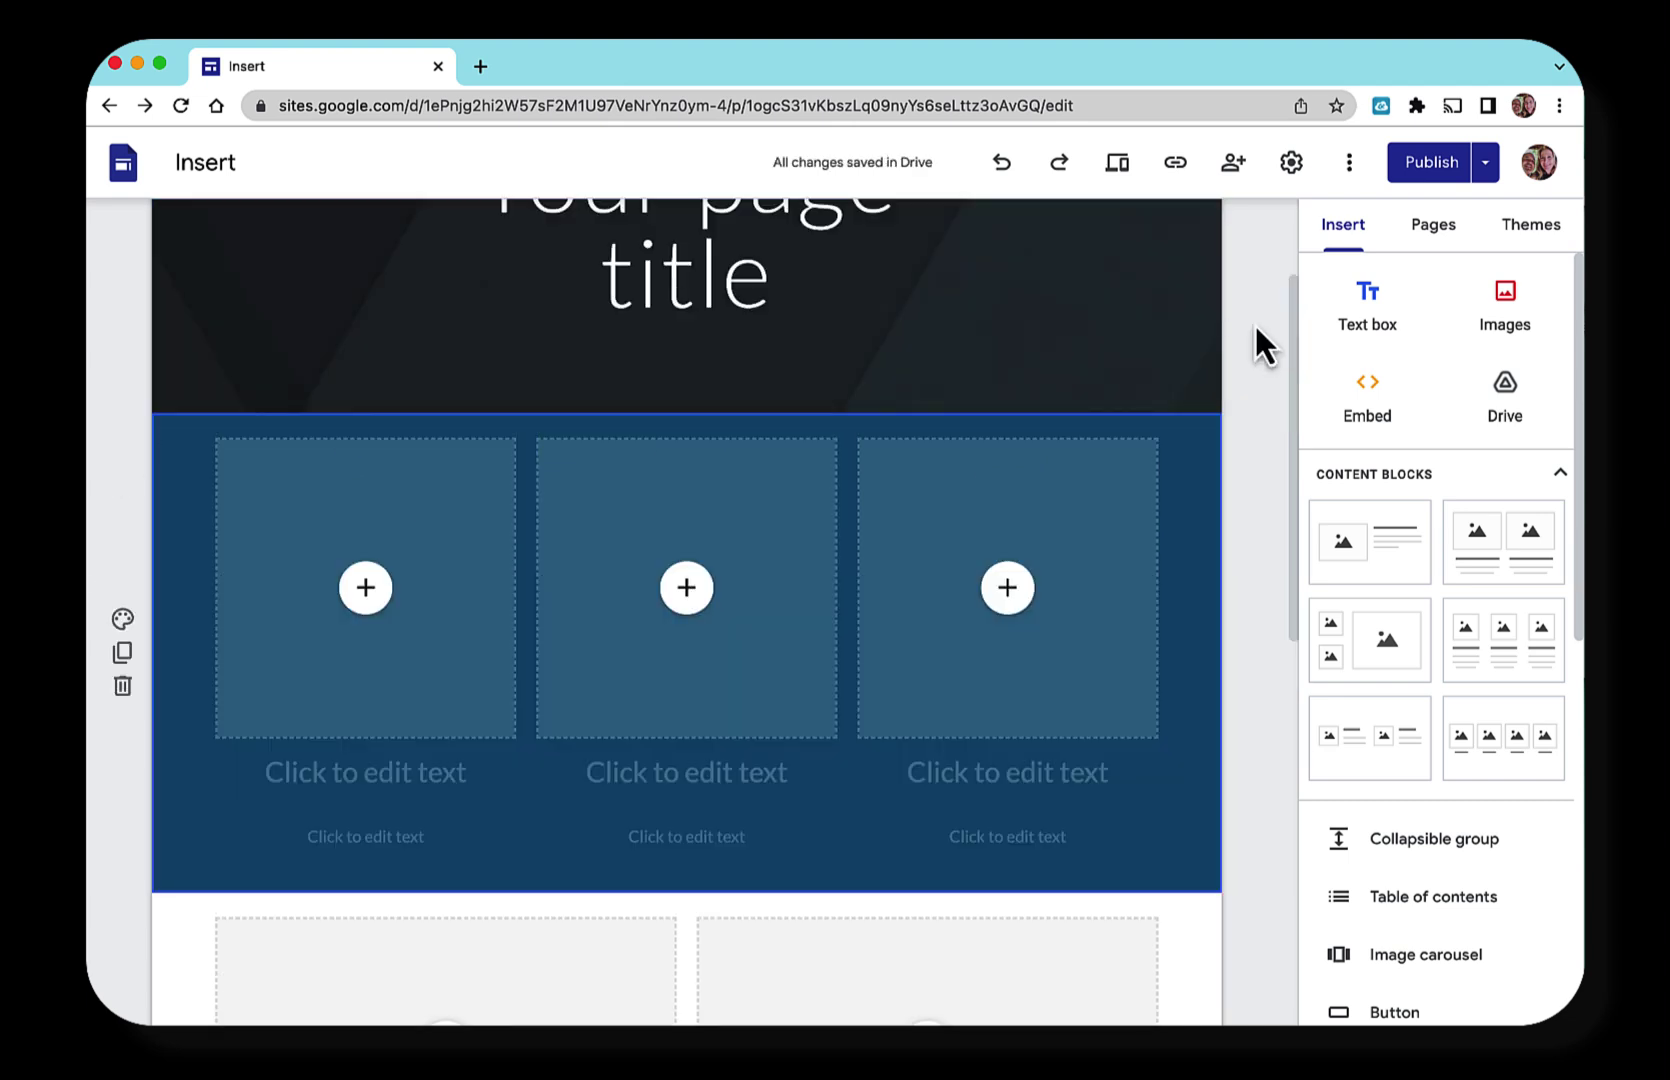